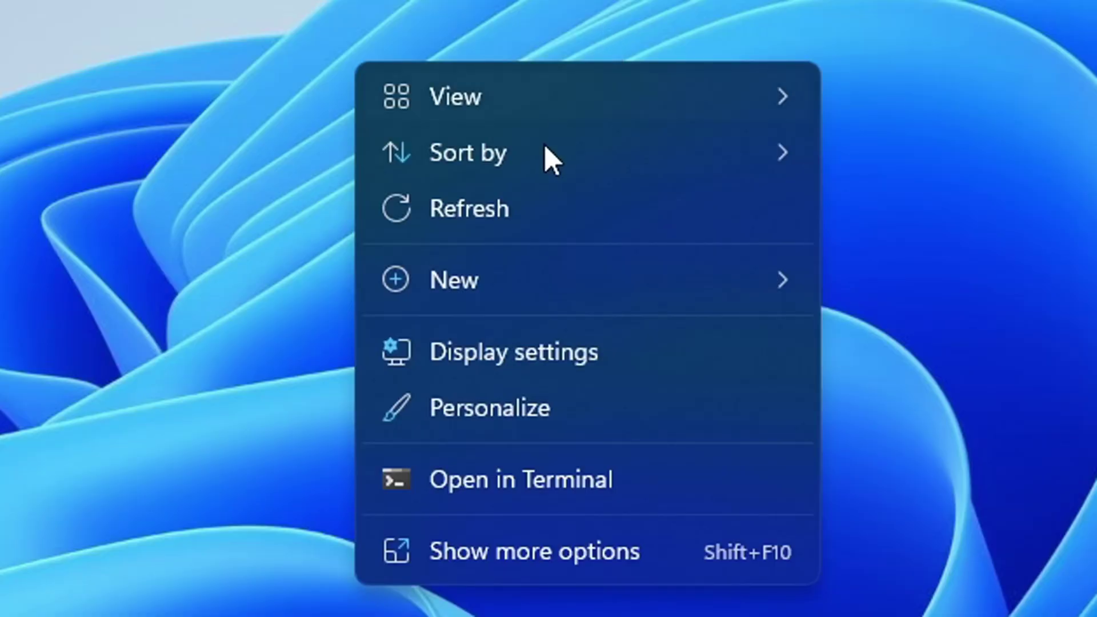
- Launch the NVIDIA Control Panel from the desktop's extended right-click menu
{"action": "left_click", "coordinate": [522, 555]}
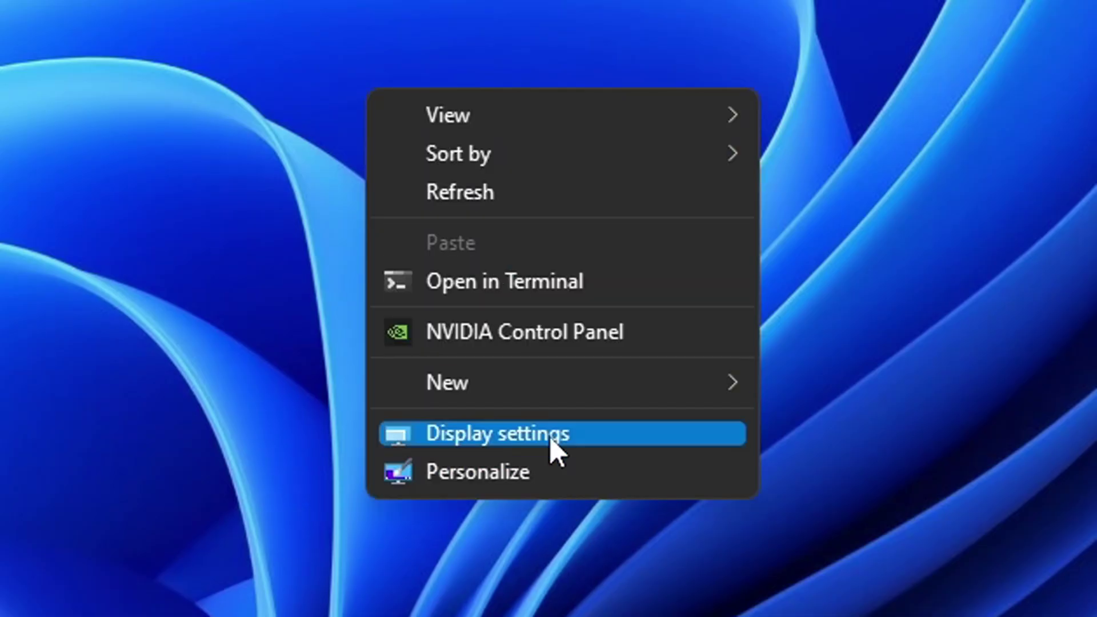
{"action": "left_click", "coordinate": [561, 334]}
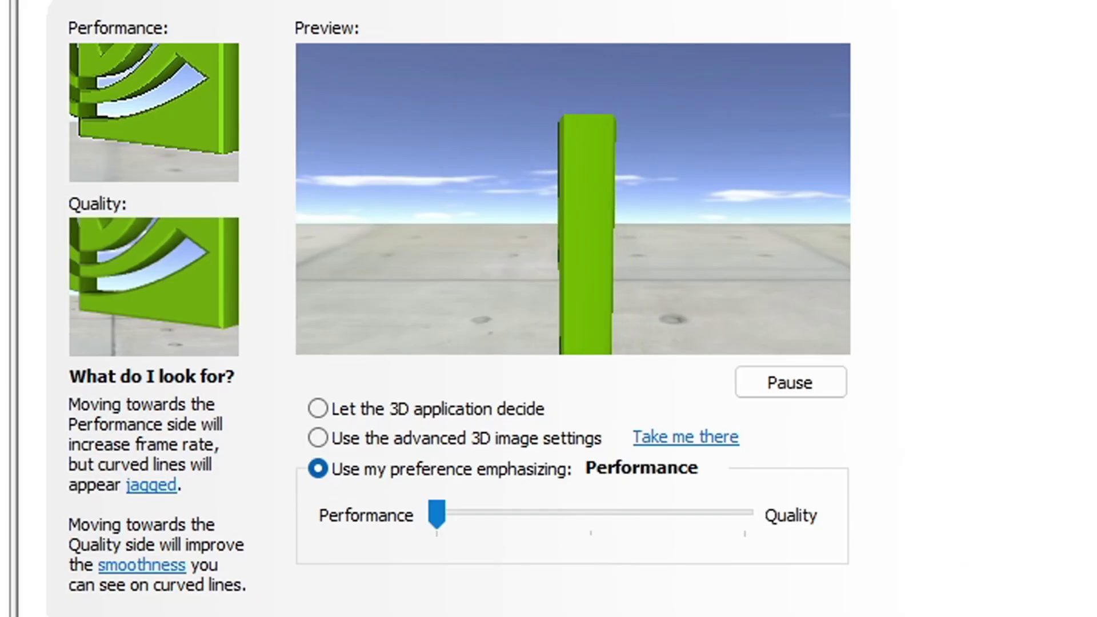
- Leave the 3D image preference on emphasizing Performance and go to Manage 3D Settings
{"action": "left_click", "coordinate": [464, 438]}
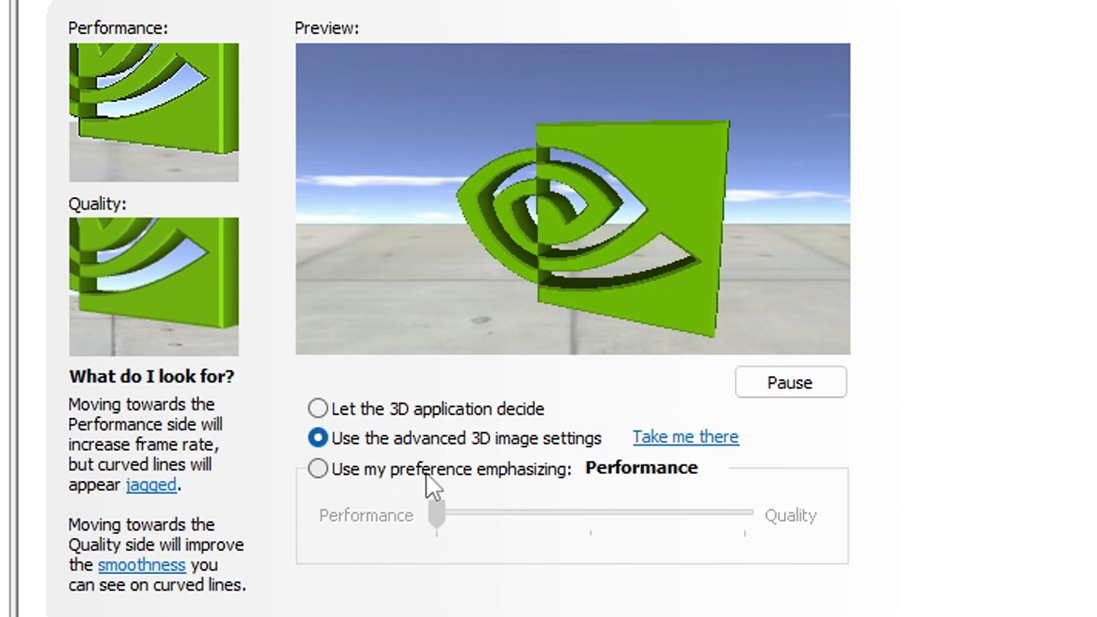
{"action": "left_click", "coordinate": [319, 469]}
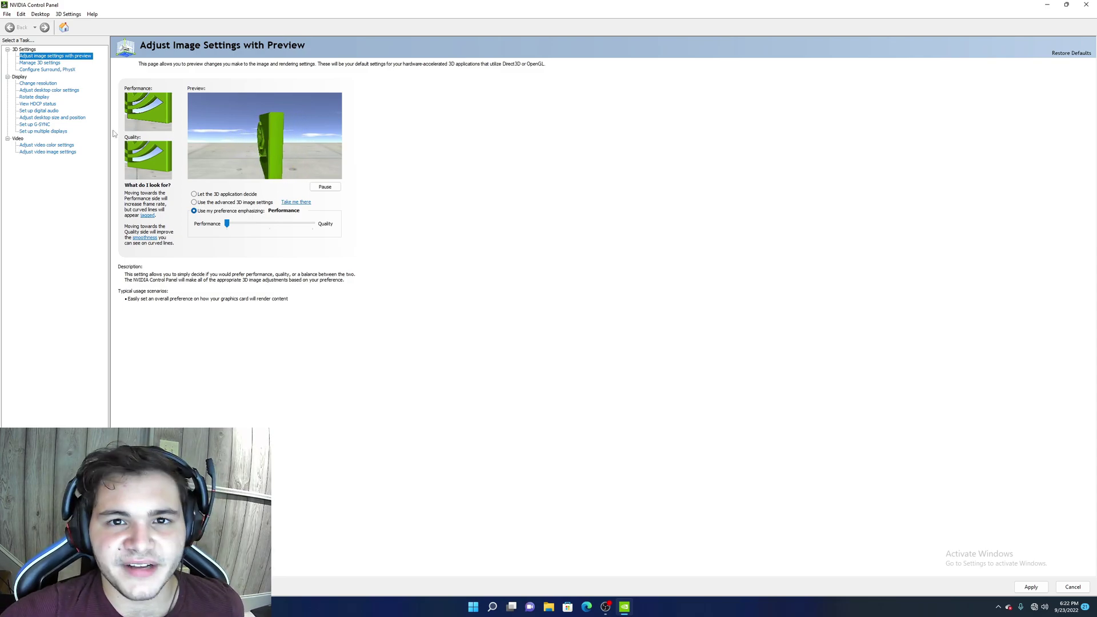
{"action": "left_click", "coordinate": [39, 62]}
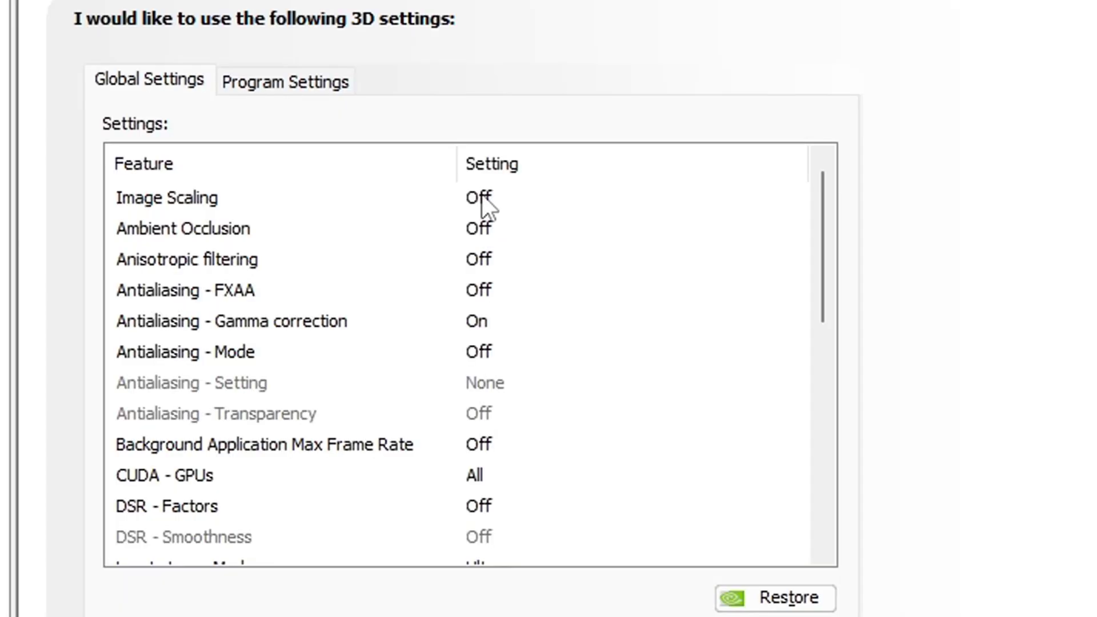
- Keep Image Scaling and Ambient Occlusion set to Off in Global Settings
{"action": "left_click", "coordinate": [247, 138]}
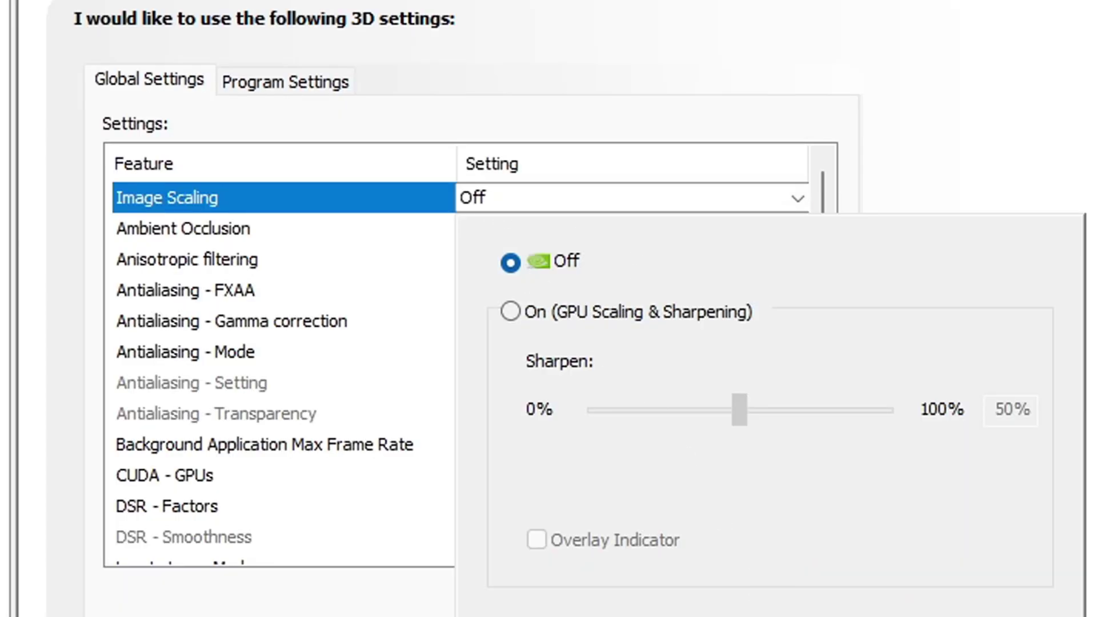
{"action": "left_click", "coordinate": [896, 603]}
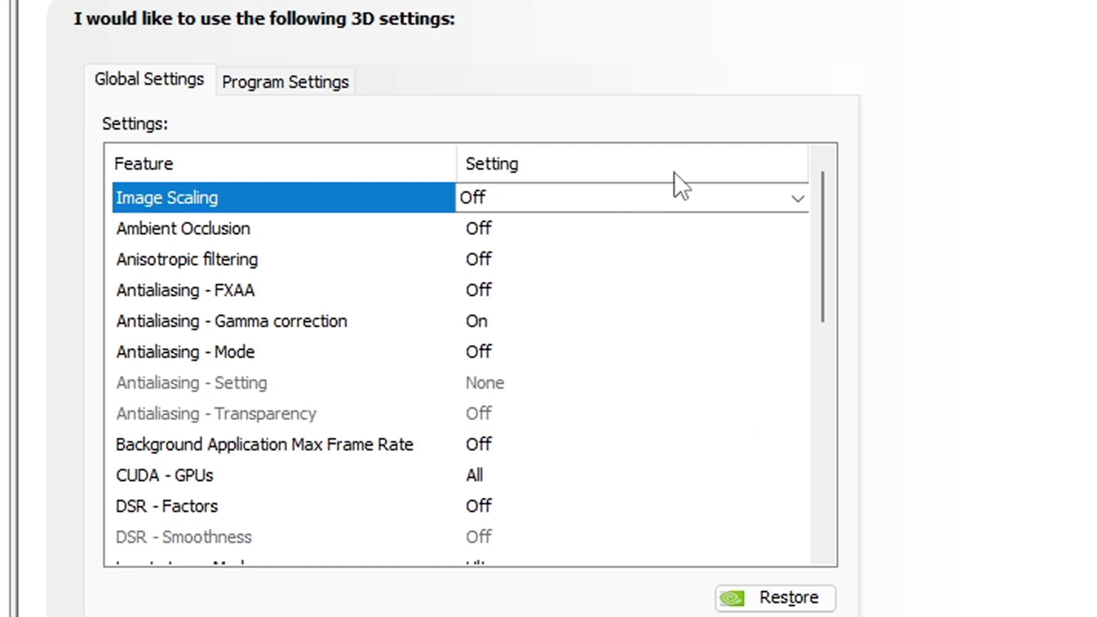
{"action": "key", "text": "Down"}
{"action": "key", "text": "Down"}
{"action": "key", "text": "Up"}
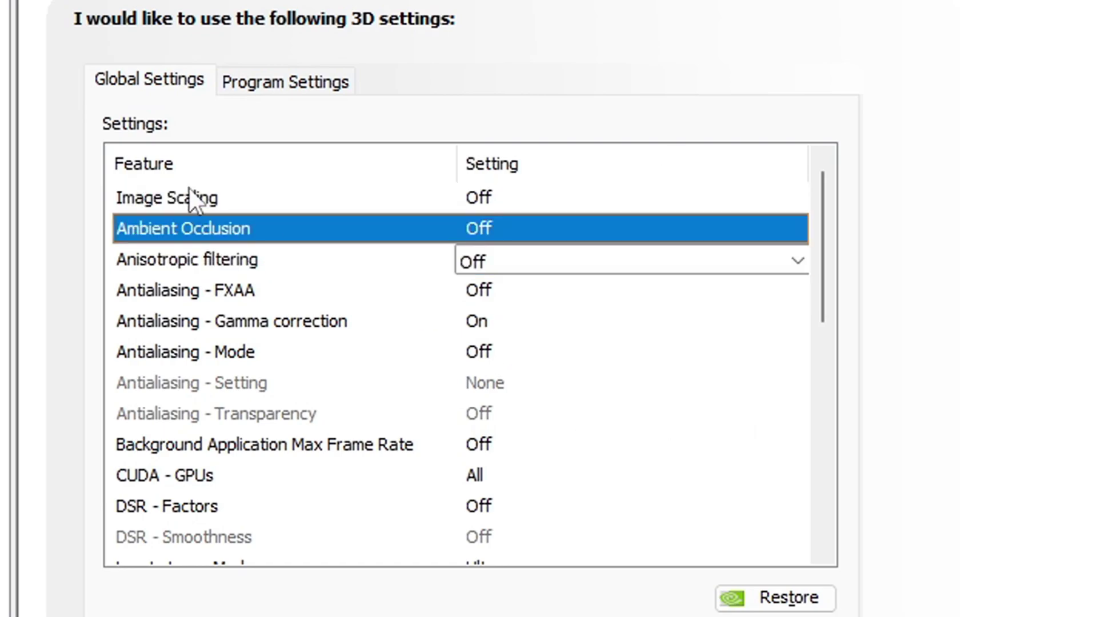
{"action": "left_click", "coordinate": [527, 229]}
{"action": "left_click", "coordinate": [602, 263]}
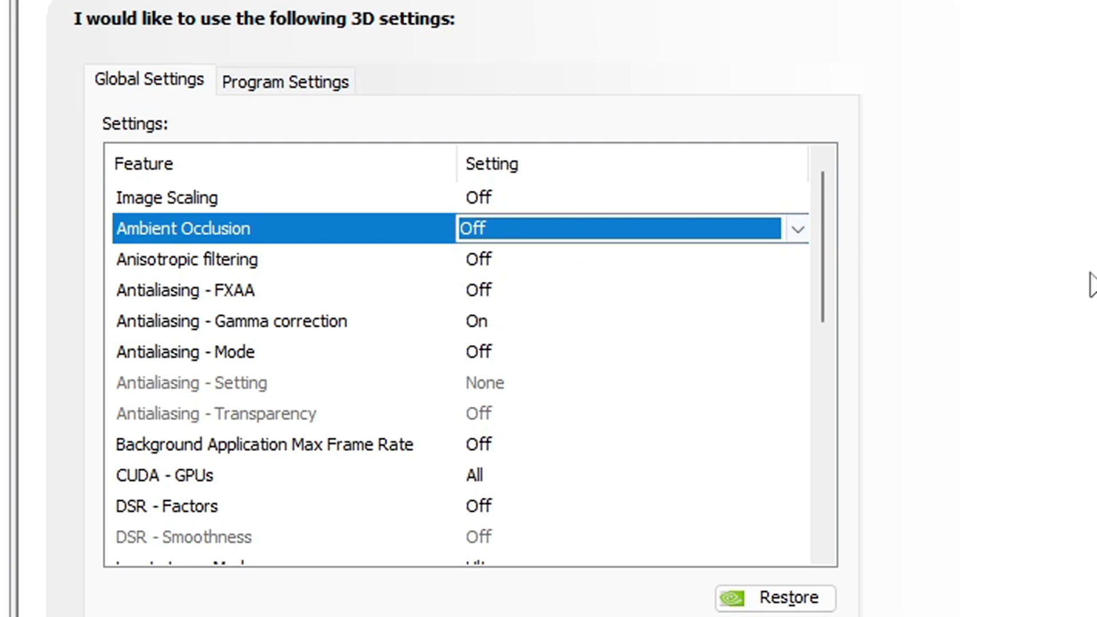
- Keep Anisotropic filtering and Background Application Max Frame Rate set to Off
{"action": "left_click", "coordinate": [503, 268]}
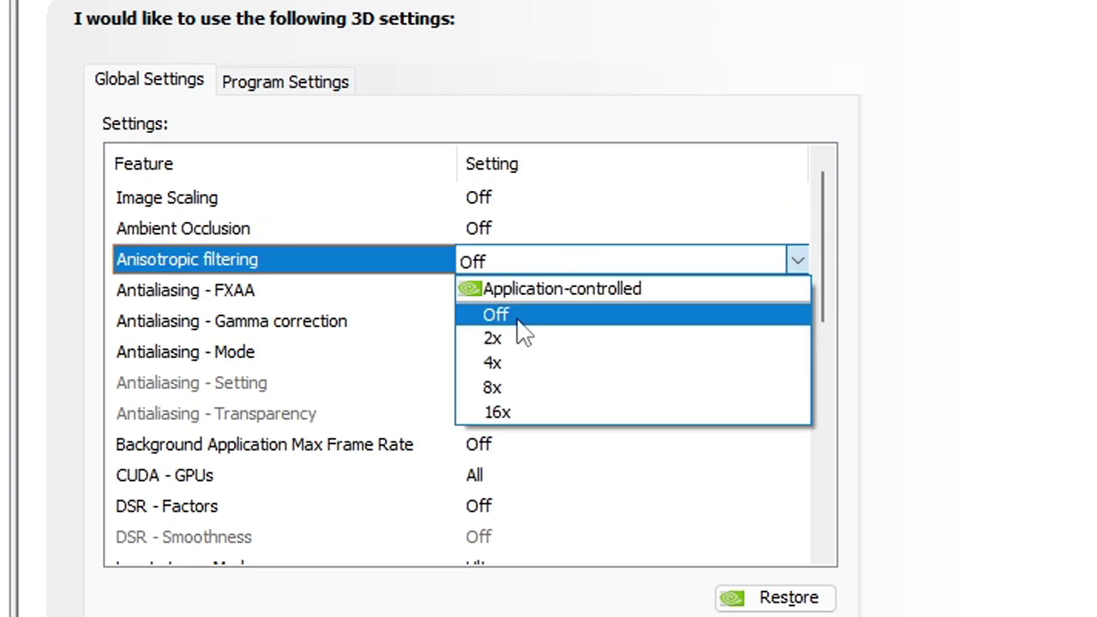
{"action": "left_click", "coordinate": [517, 315]}
{"action": "left_click", "coordinate": [588, 300]}
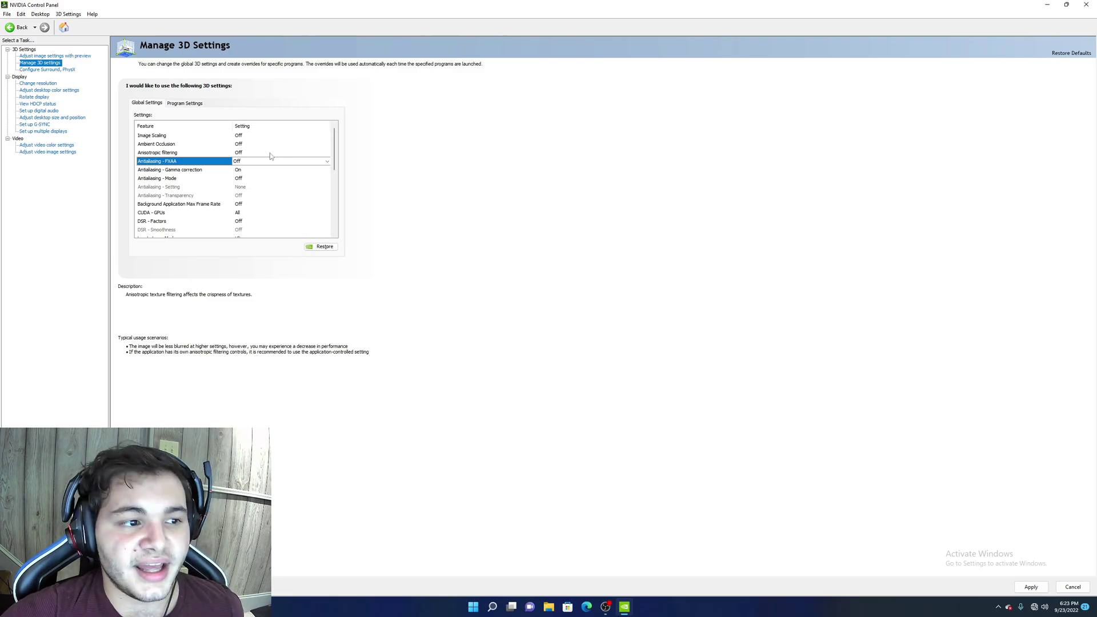
{"action": "left_click", "coordinate": [270, 153]}
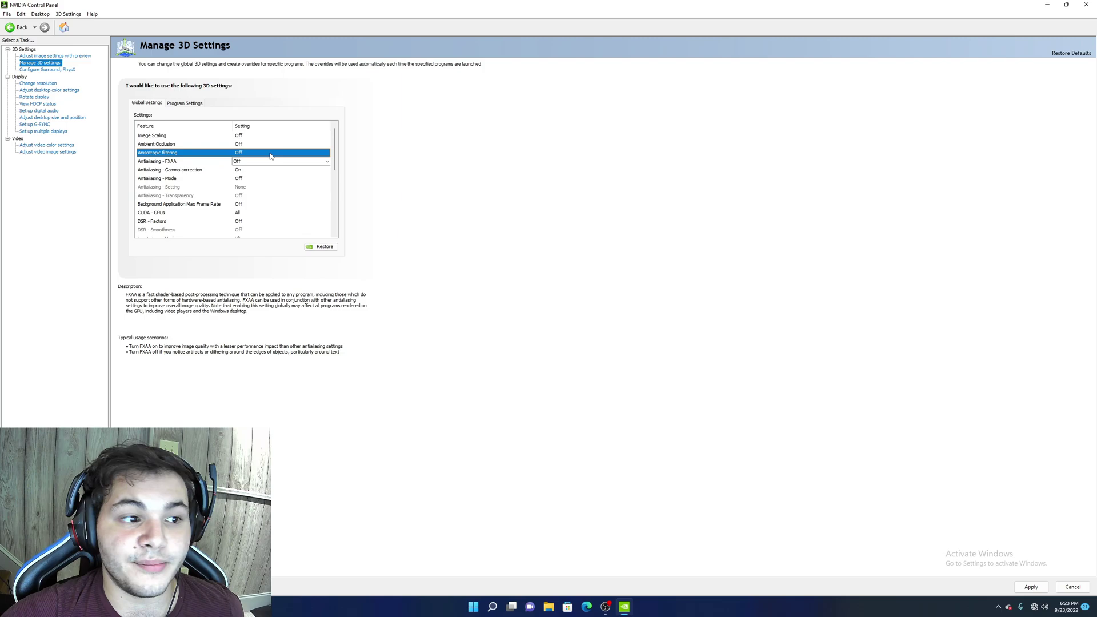
{"action": "left_click", "coordinate": [270, 152]}
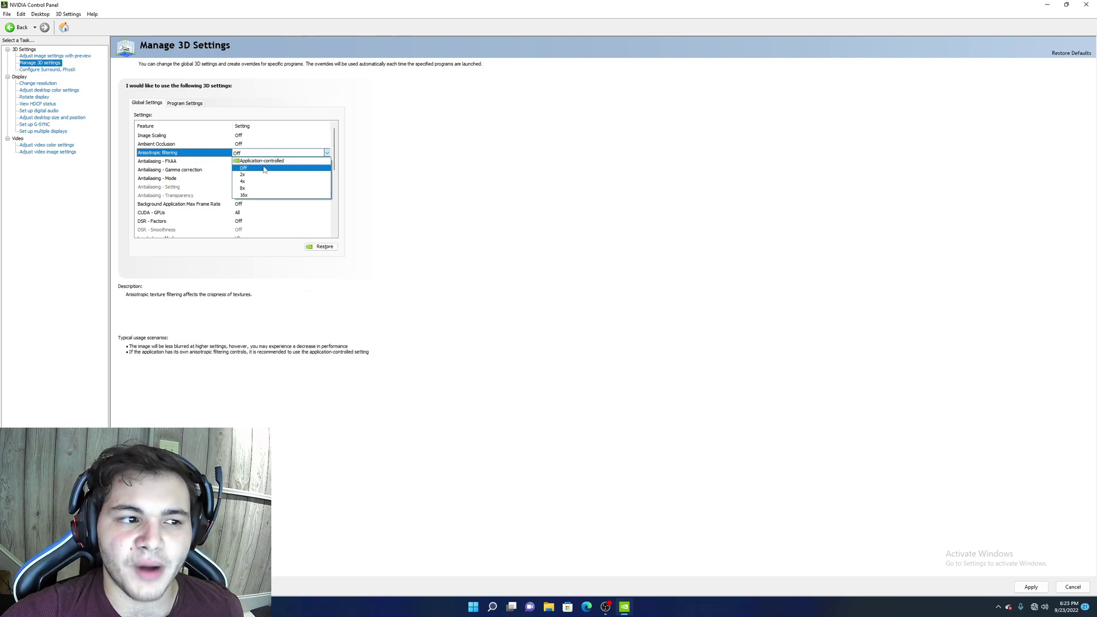
{"action": "left_click", "coordinate": [280, 167]}
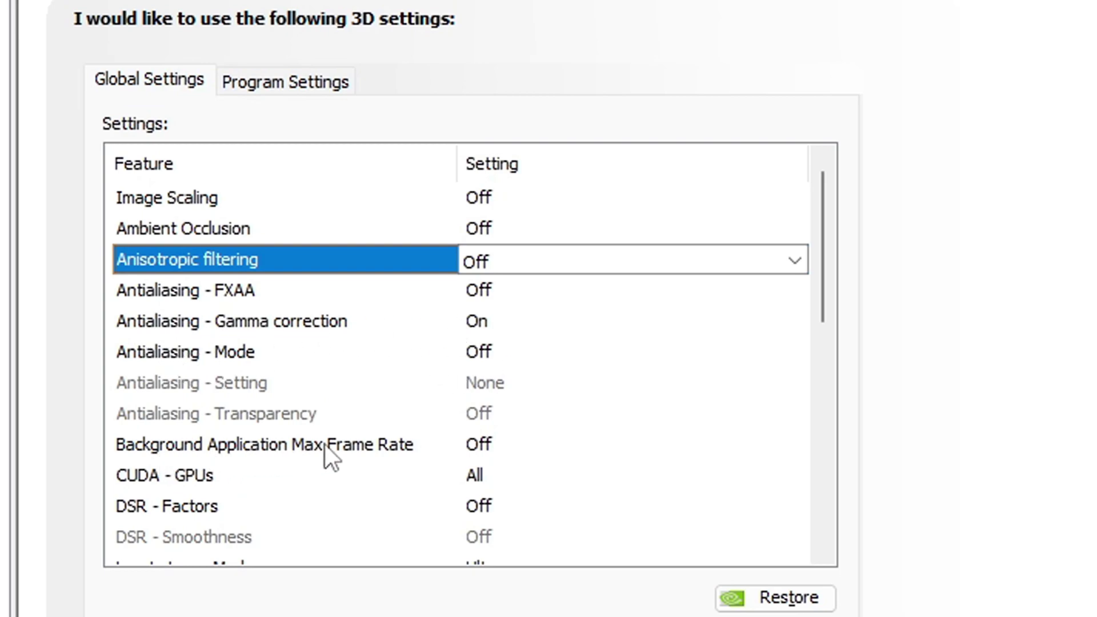
{"action": "left_click", "coordinate": [472, 440]}
{"action": "left_click", "coordinate": [511, 502]}
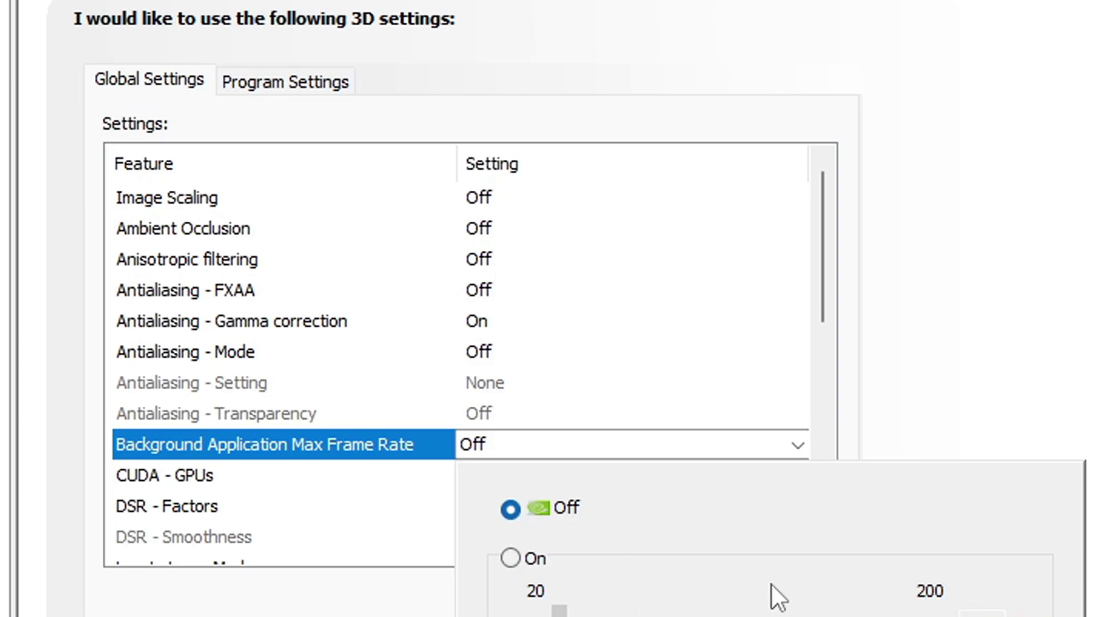
- Keep CUDA - GPUs using the RTX 3090 (All)
{"action": "scroll", "coordinate": [148, 389], "scroll_direction": "down", "scroll_amount": 2}
{"action": "left_click", "coordinate": [624, 396]}
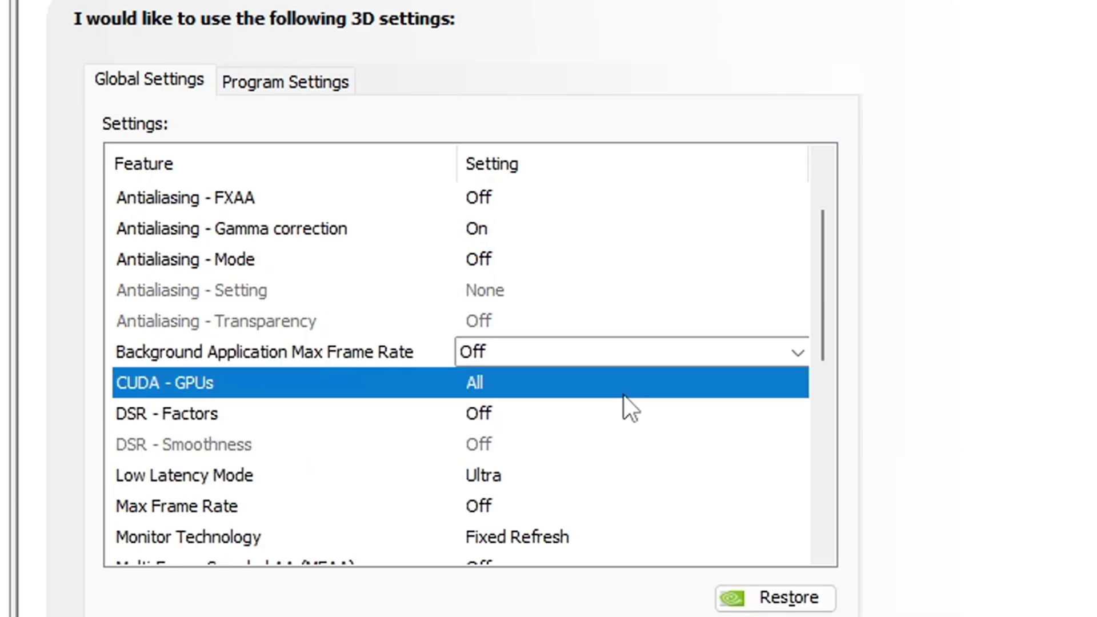
{"action": "left_click", "coordinate": [624, 395]}
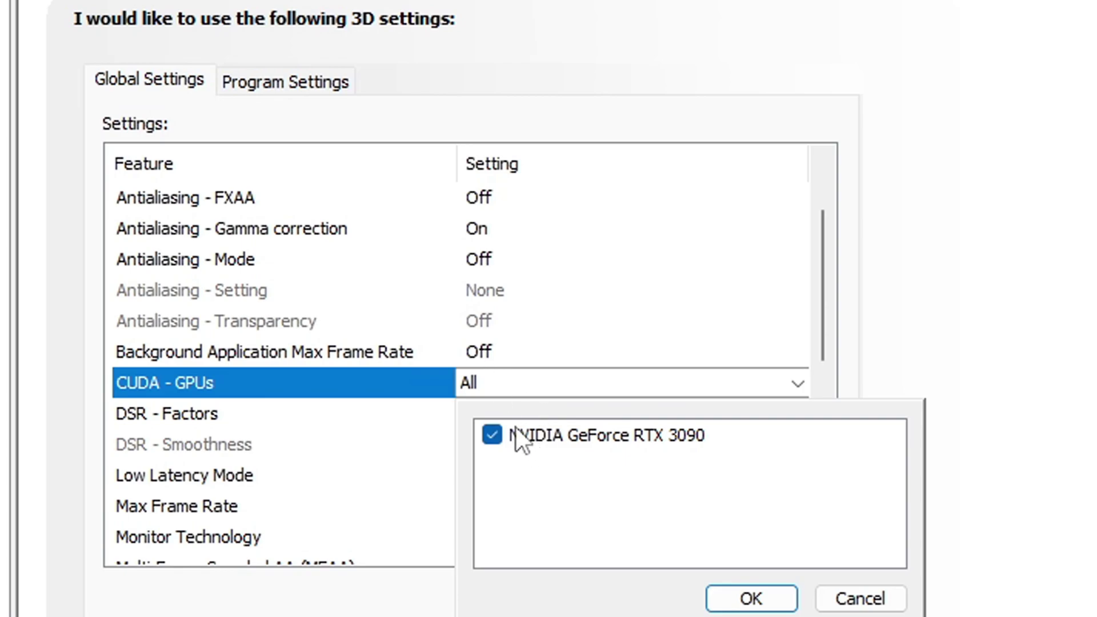
{"action": "left_click", "coordinate": [738, 597]}
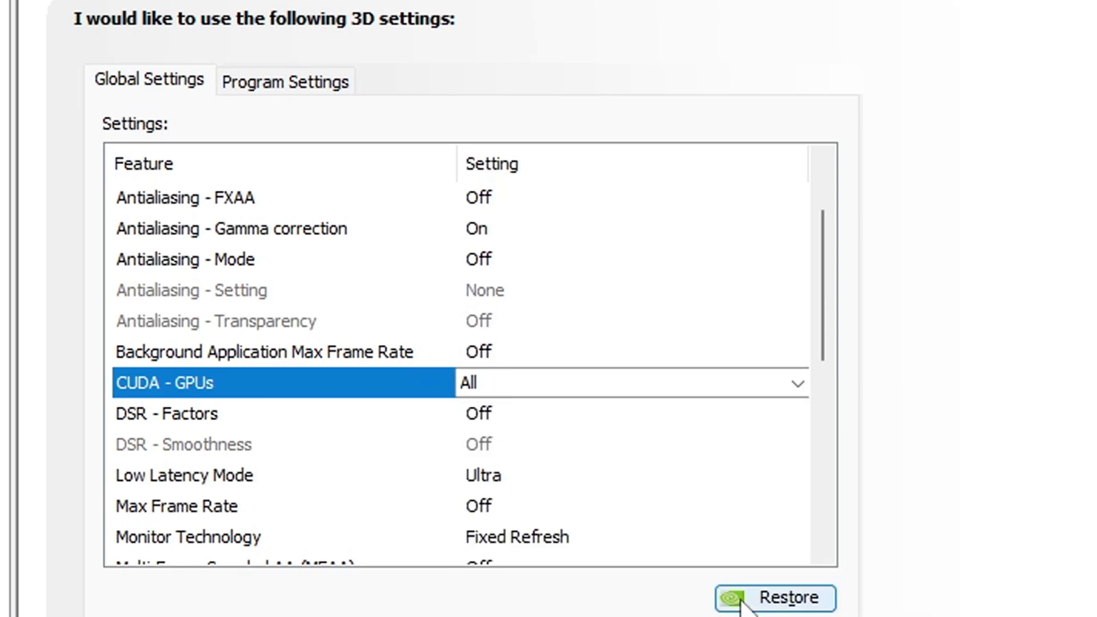
- Set Low Latency Mode to Ultra
{"action": "scroll", "coordinate": [425, 448], "scroll_direction": "down", "scroll_amount": 2}
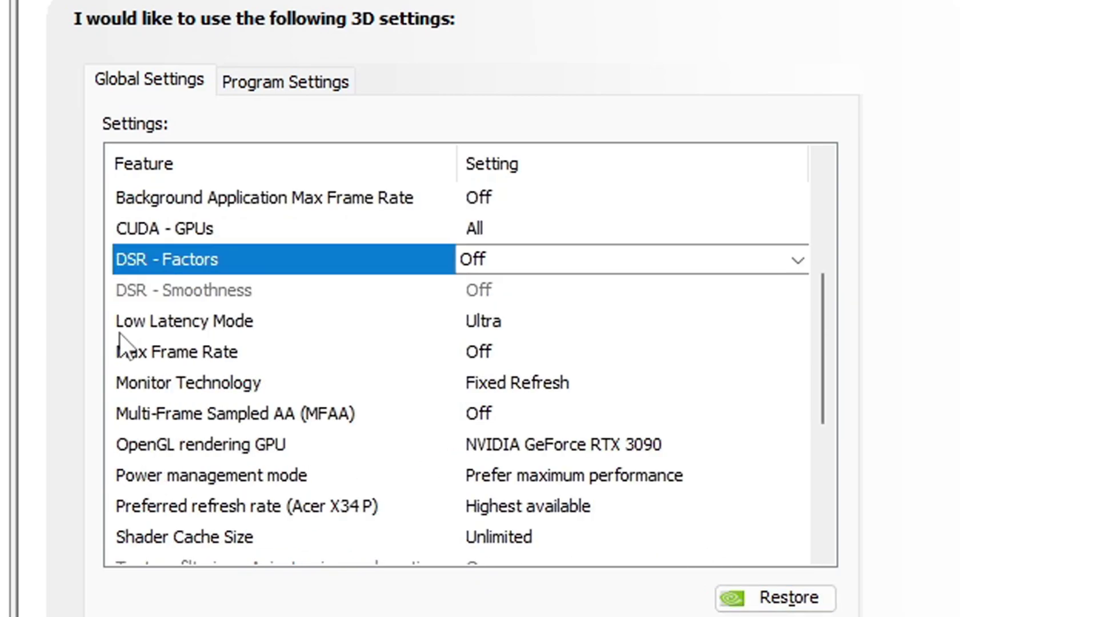
{"action": "left_click", "coordinate": [128, 325]}
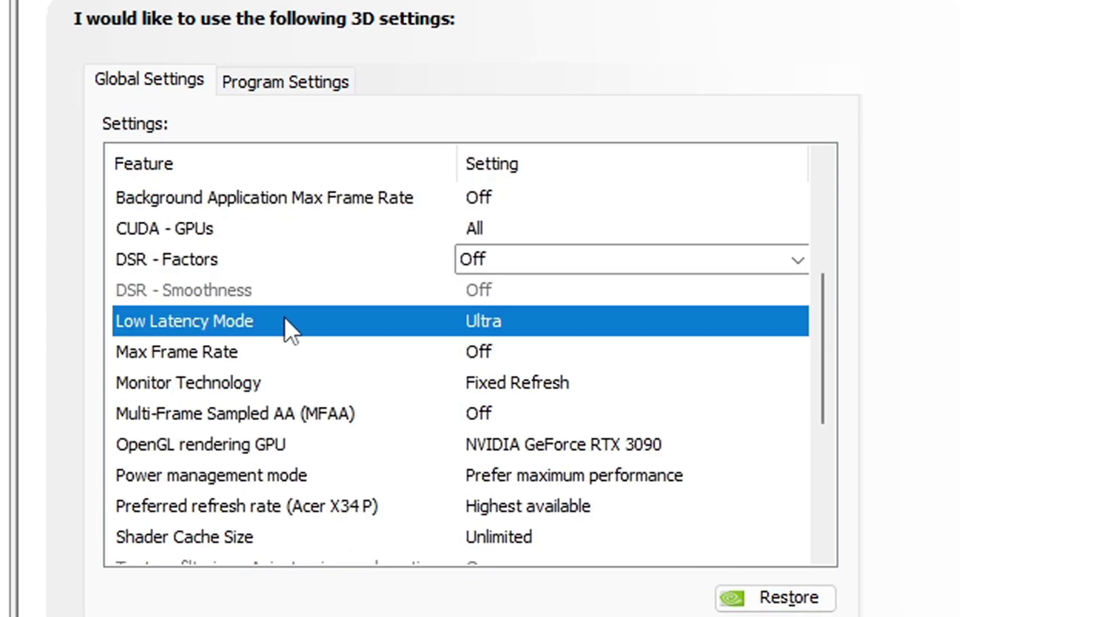
{"action": "left_click", "coordinate": [503, 321]}
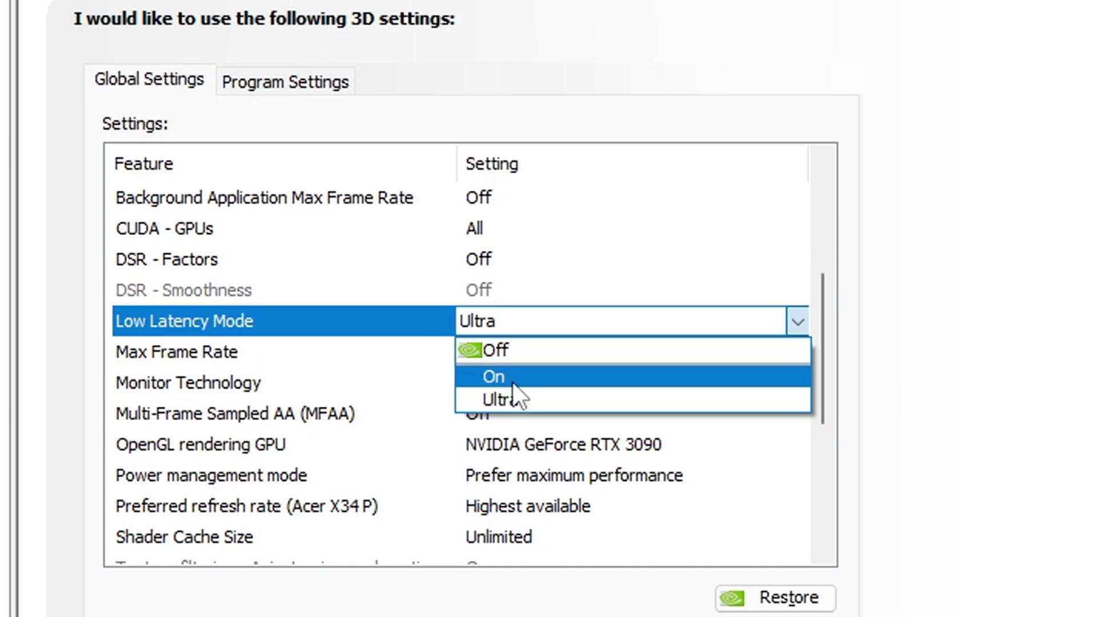
{"action": "left_click", "coordinate": [540, 399]}
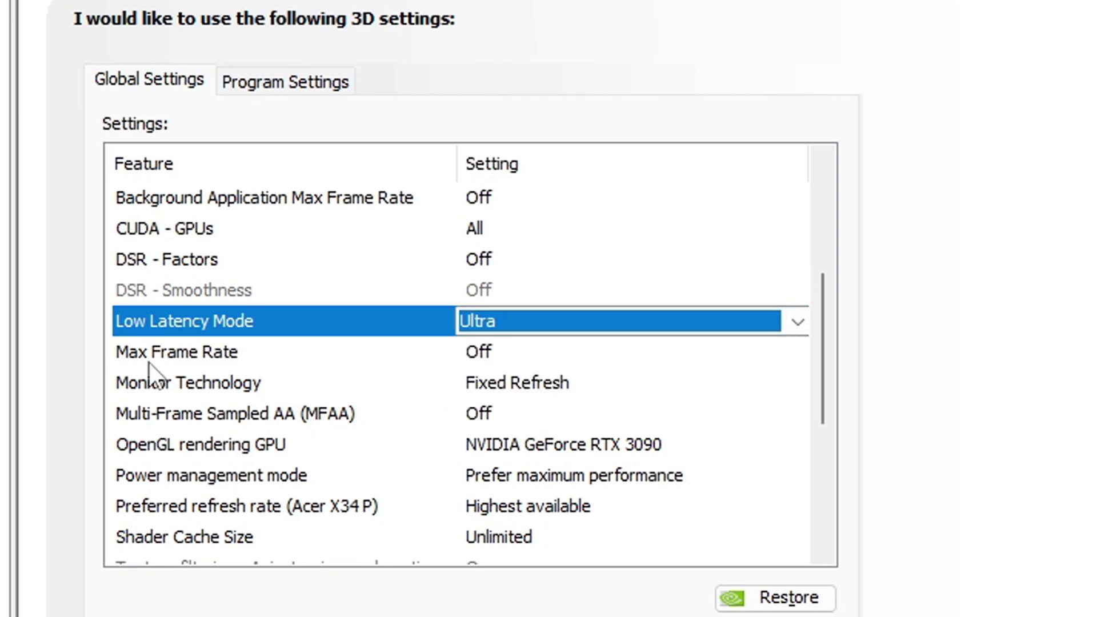
- Leave the global Max Frame Rate cap Off
{"action": "left_click", "coordinate": [533, 351]}
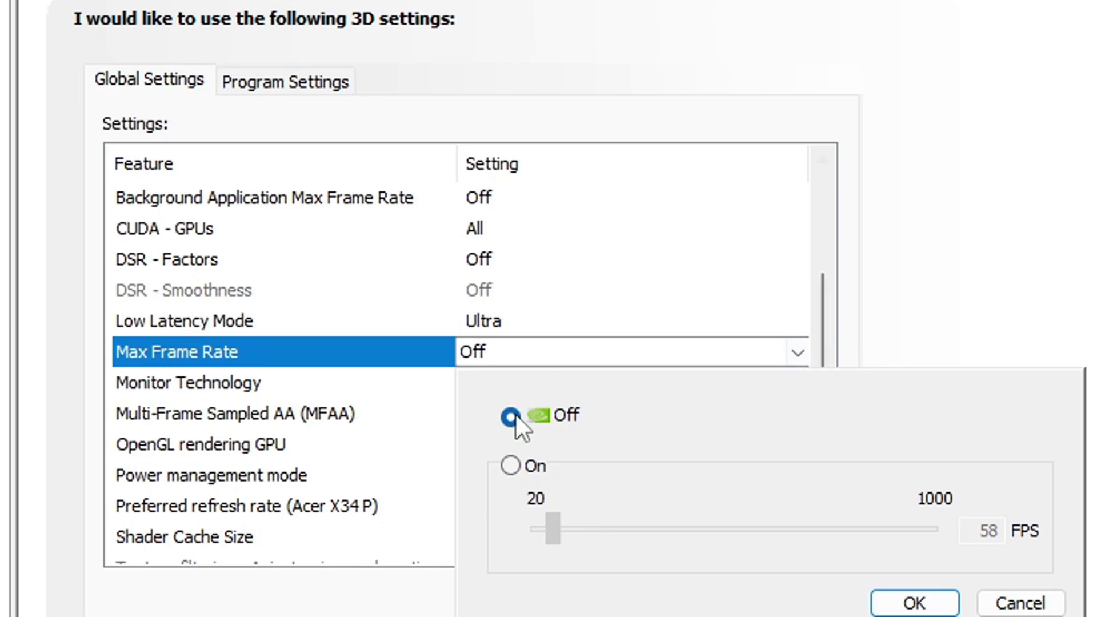
{"action": "left_click", "coordinate": [915, 601]}
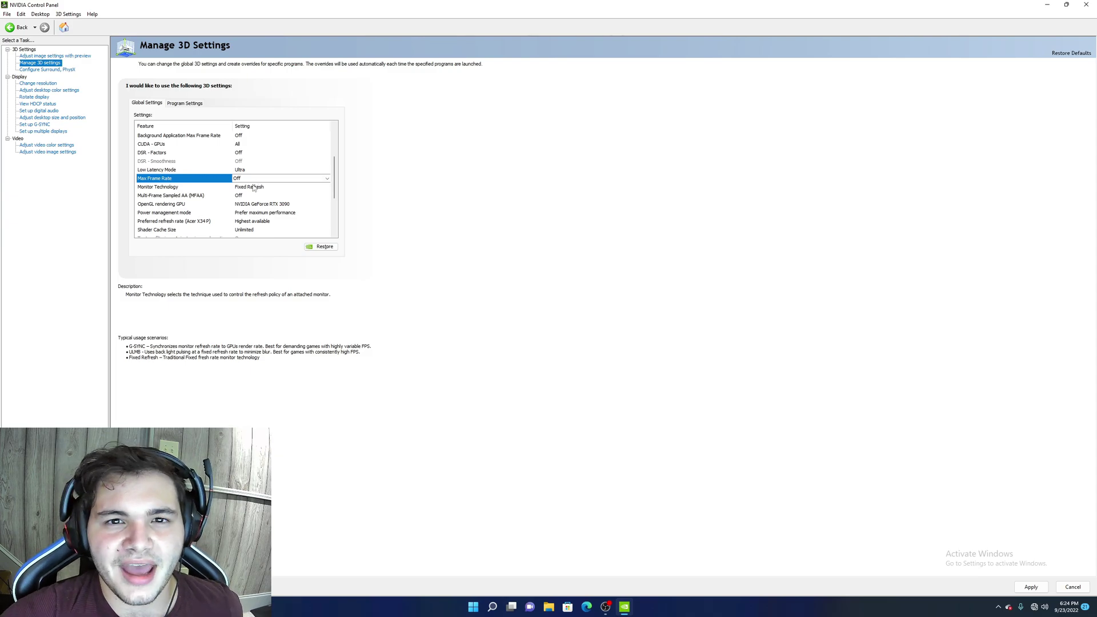
{"action": "left_click", "coordinate": [257, 178]}
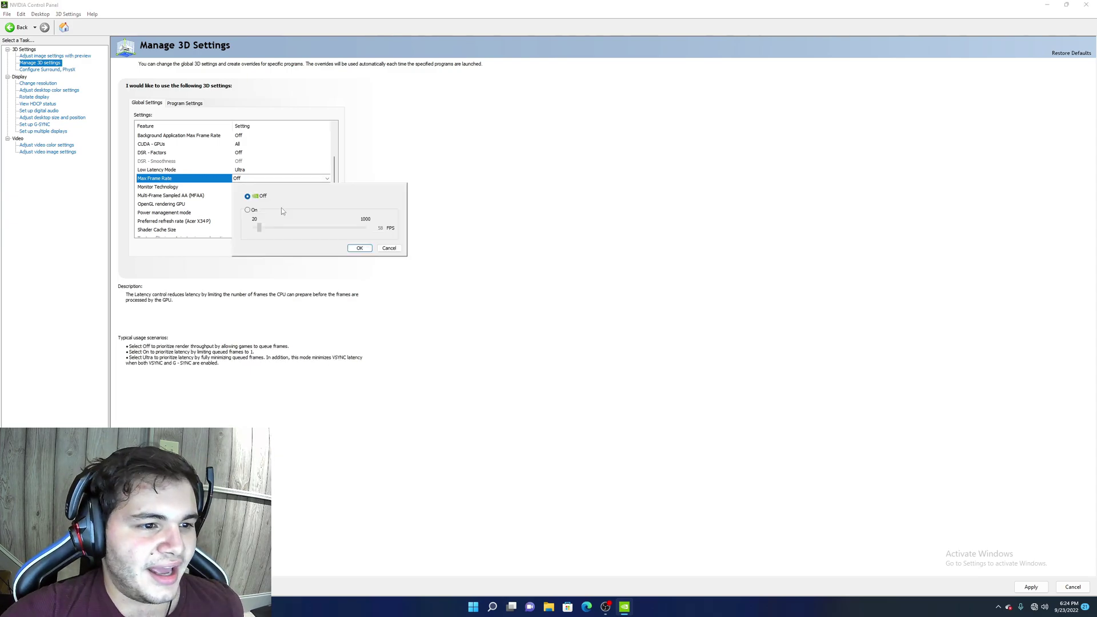
{"action": "left_click", "coordinate": [360, 248]}
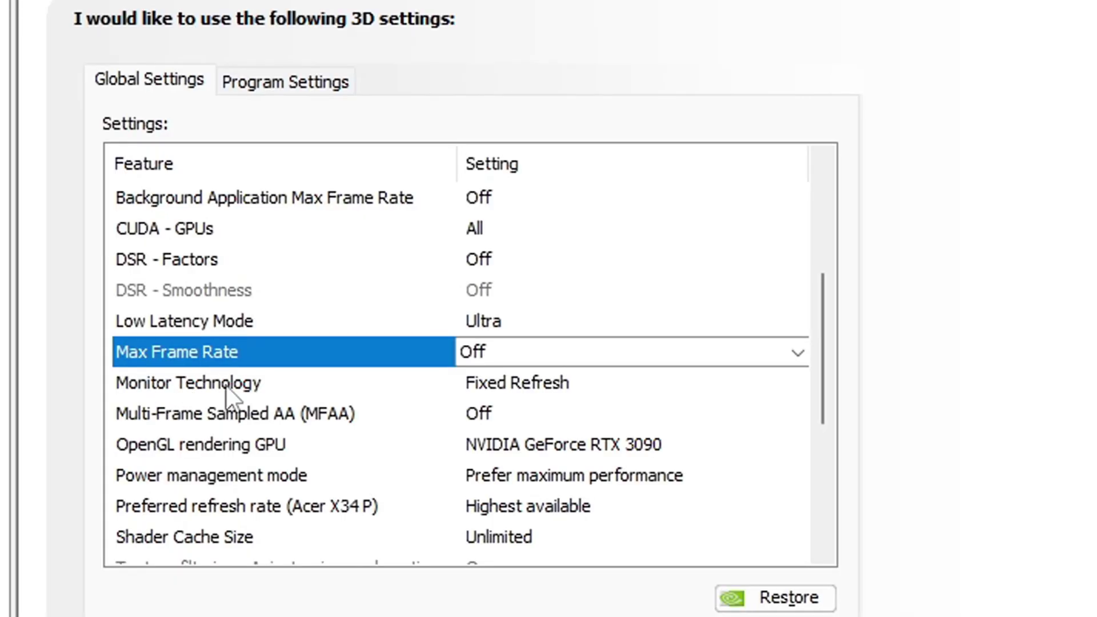
- Set Monitor Technology to Fixed Refresh
{"action": "left_click", "coordinate": [523, 386]}
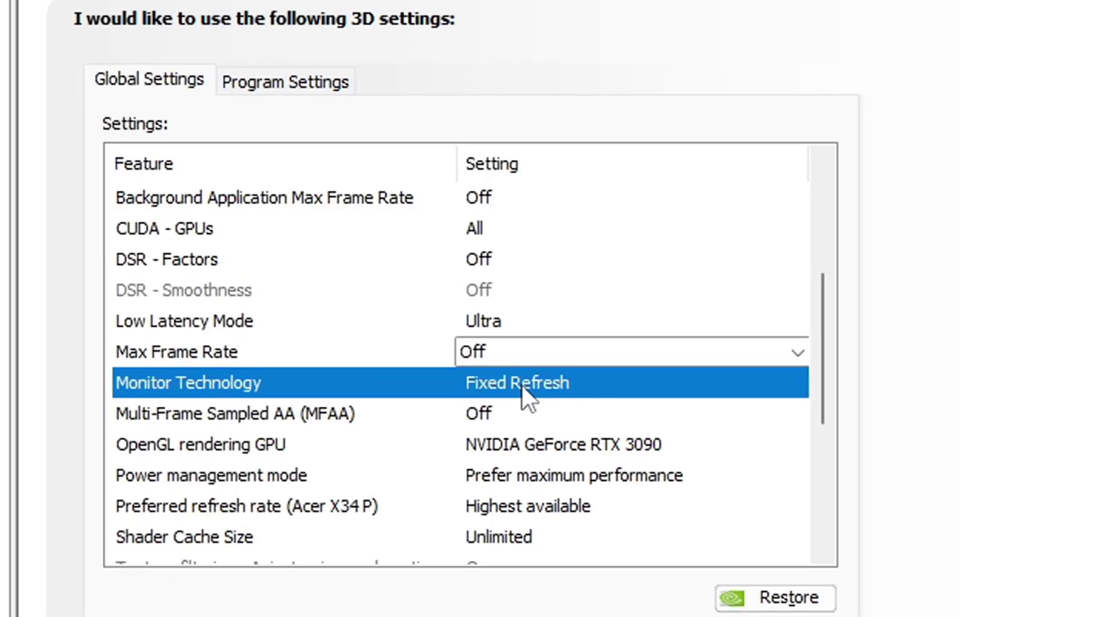
{"action": "left_click", "coordinate": [518, 436]}
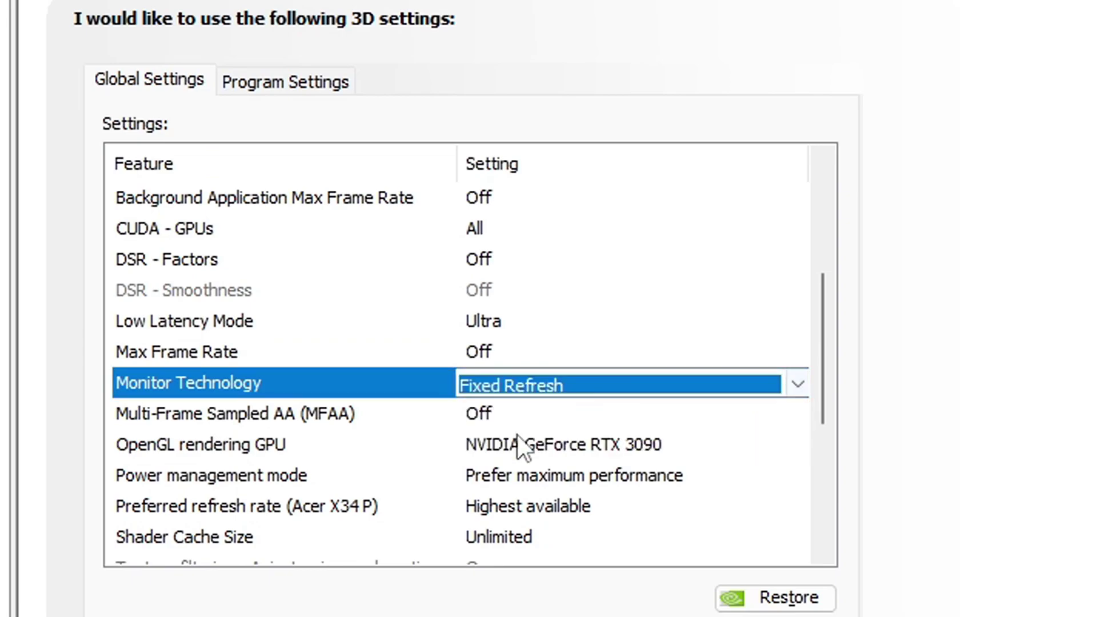
{"action": "left_click", "coordinate": [578, 417]}
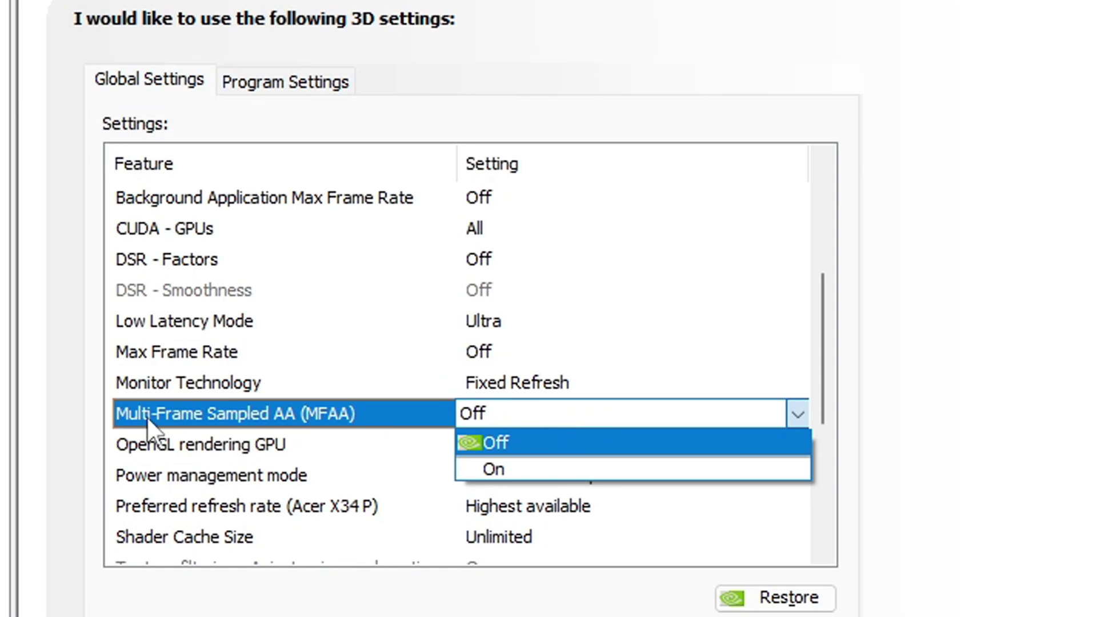
- Keep MFAA Off, set power management to Prefer maximum performance and refresh rate to Highest available
{"action": "left_click", "coordinate": [513, 445]}
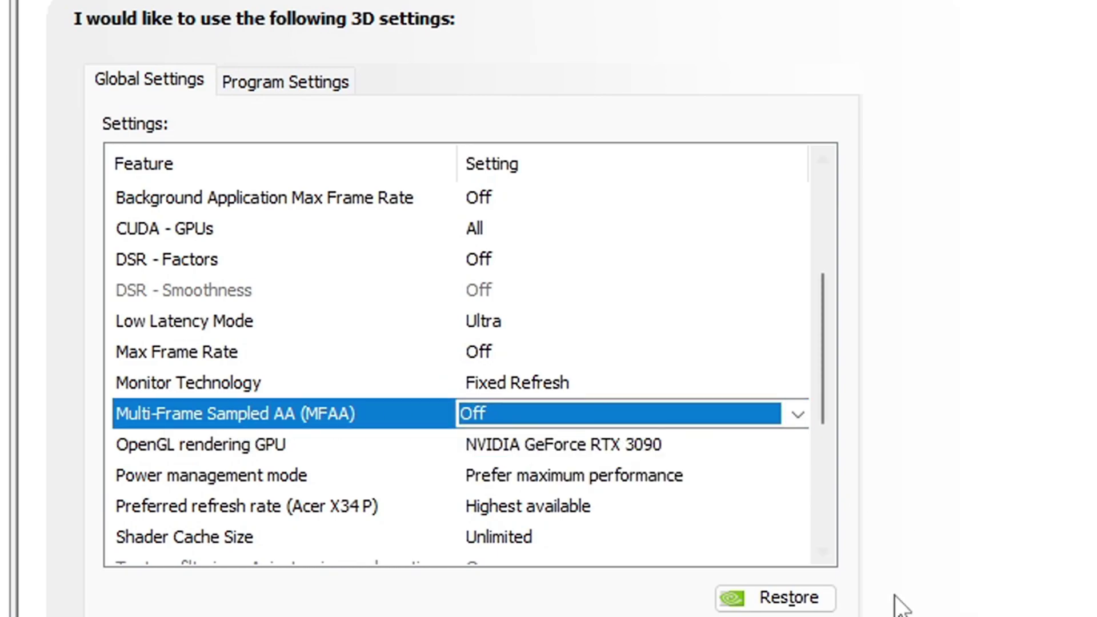
{"action": "scroll", "coordinate": [361, 385], "scroll_direction": "down", "scroll_amount": 2}
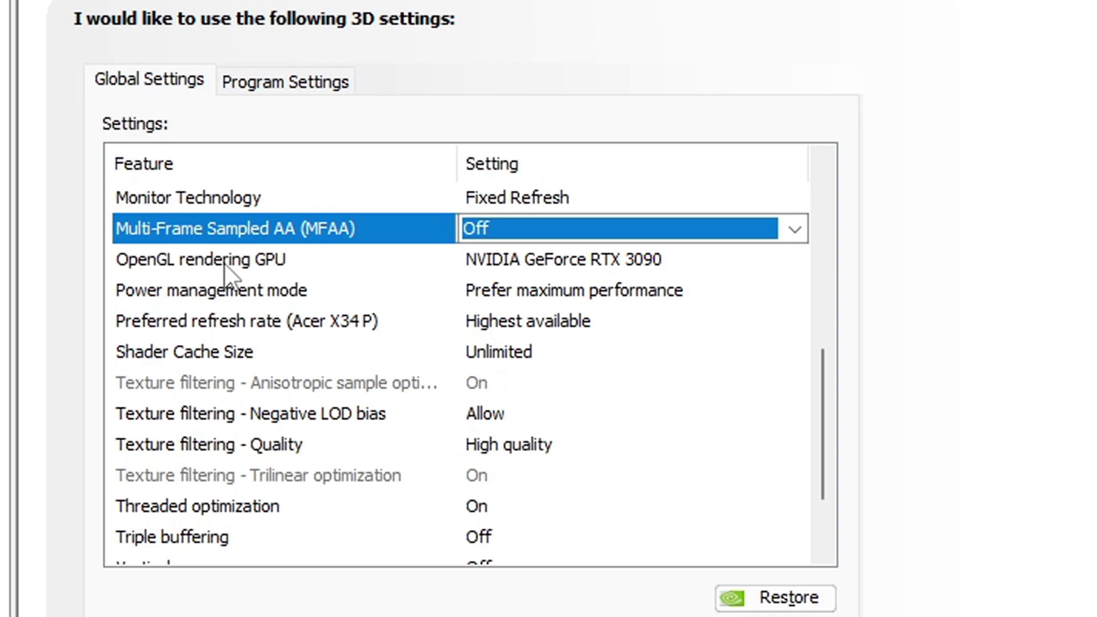
{"action": "left_click", "coordinate": [519, 260]}
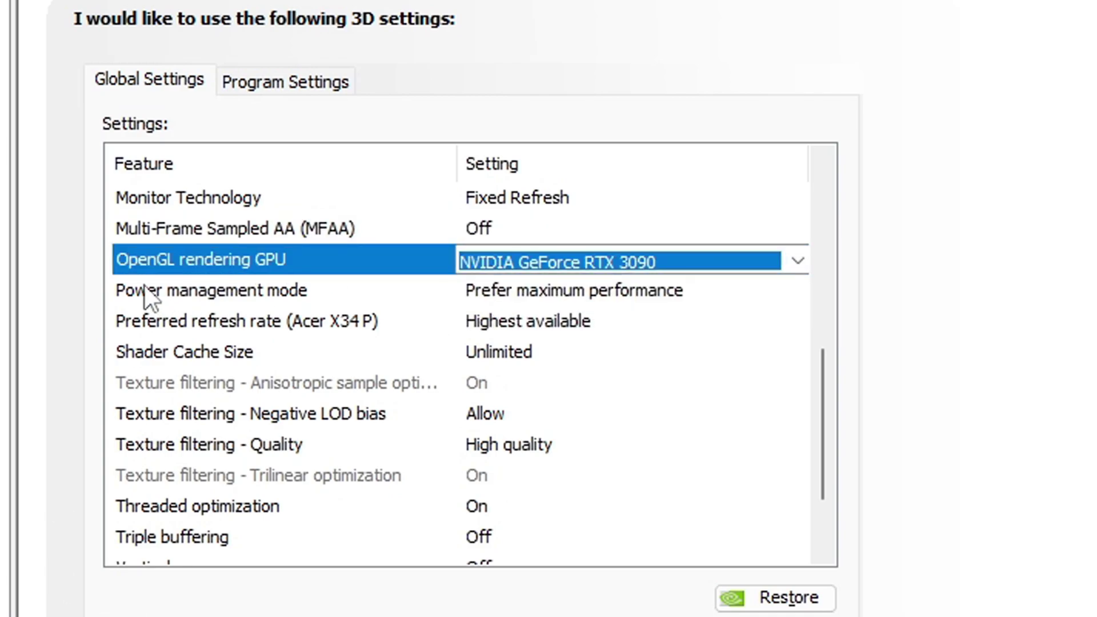
{"action": "left_click", "coordinate": [507, 292]}
{"action": "left_click", "coordinate": [507, 291]}
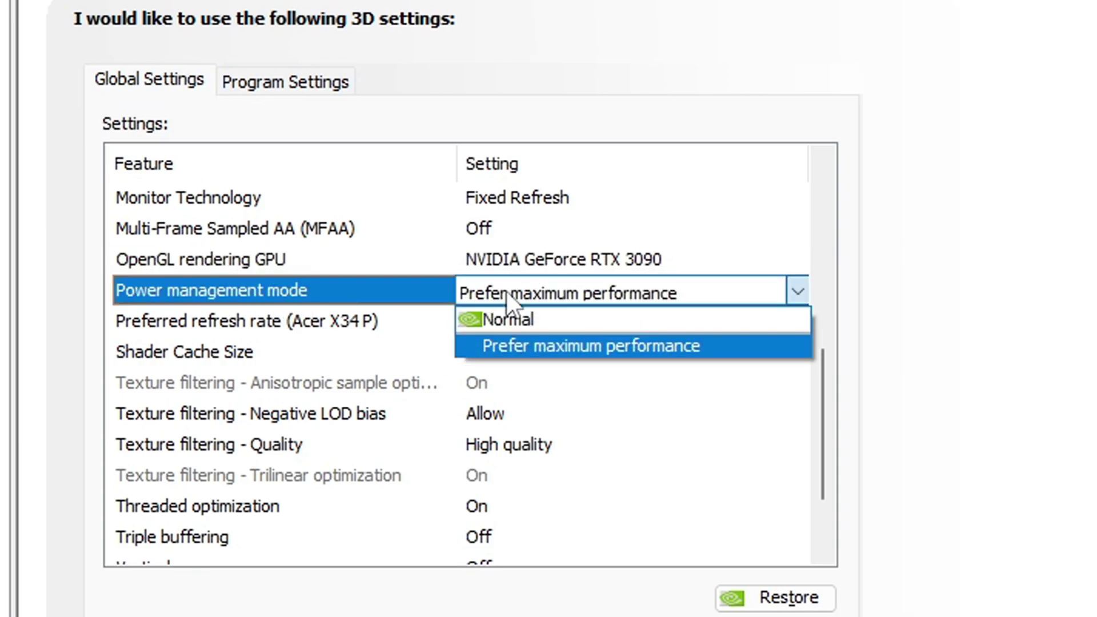
{"action": "left_click", "coordinate": [510, 346]}
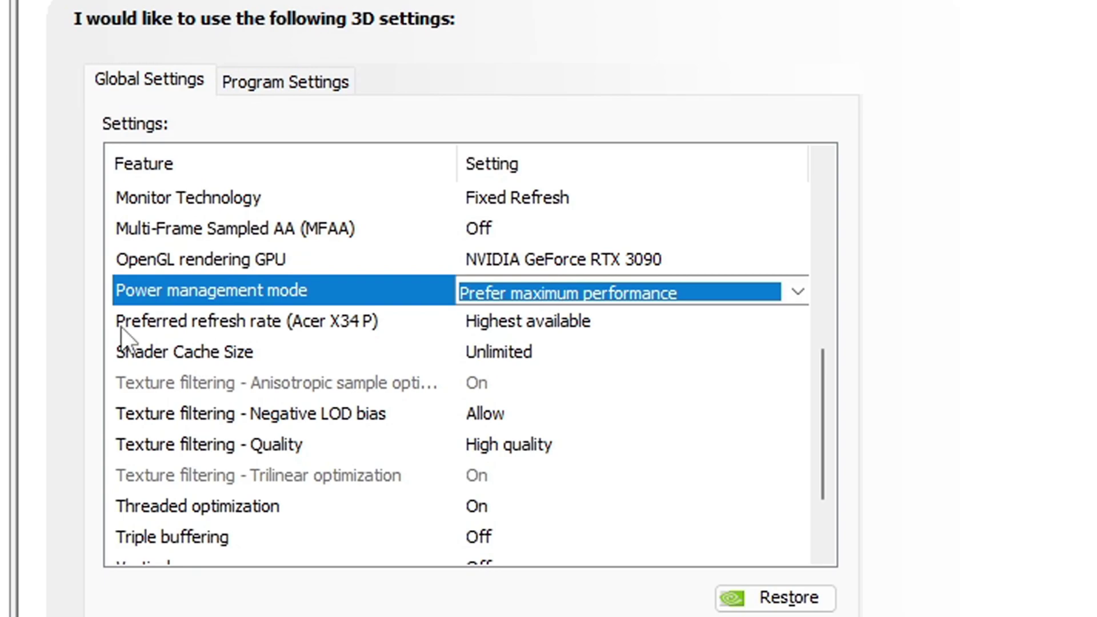
{"action": "left_click", "coordinate": [284, 321]}
{"action": "left_click", "coordinate": [571, 323]}
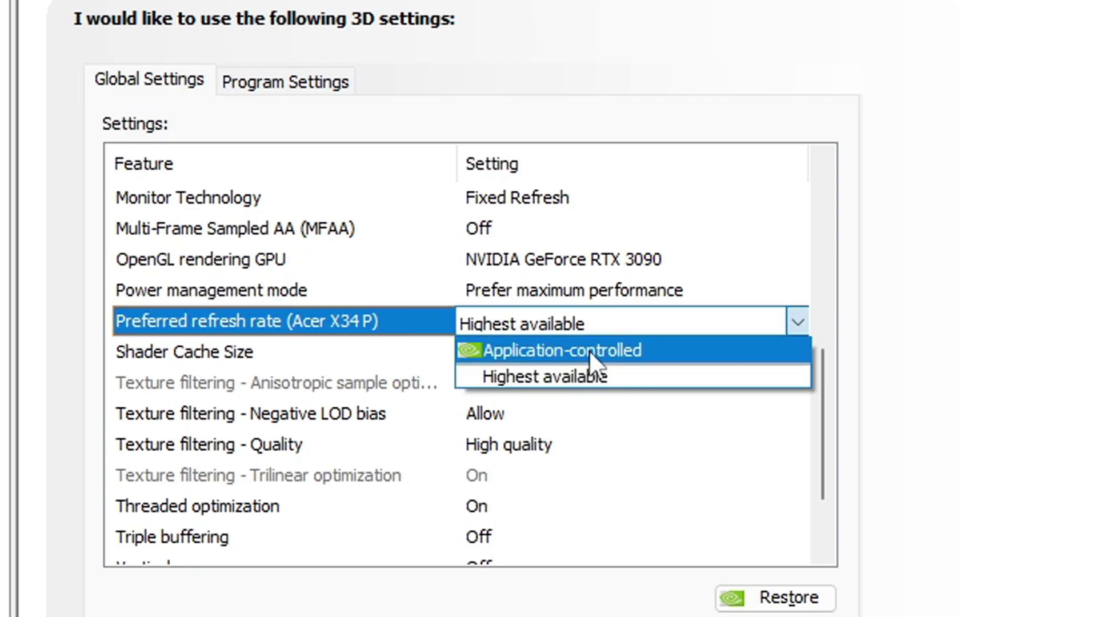
{"action": "left_click", "coordinate": [572, 379]}
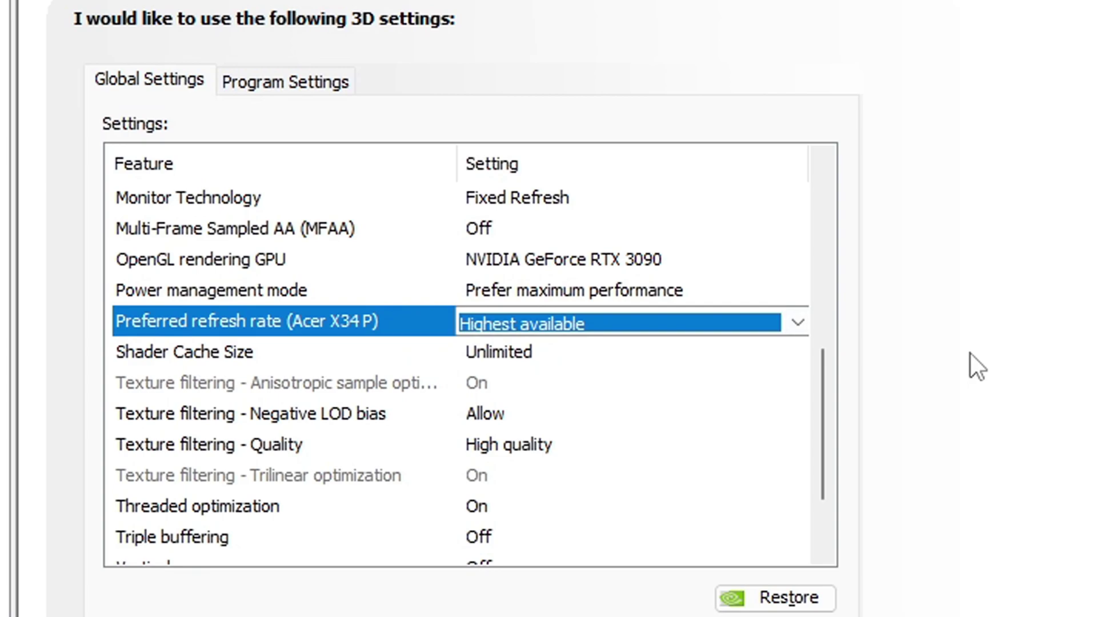
- Keep Shader Cache Size at Unlimited
{"action": "left_click", "coordinate": [491, 354]}
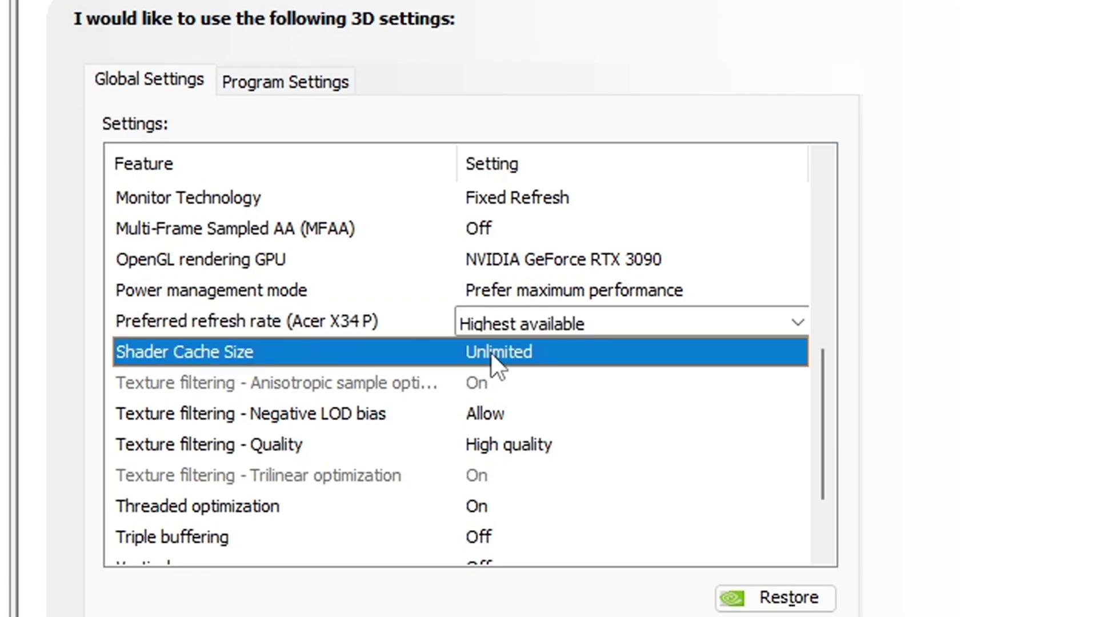
{"action": "left_click", "coordinate": [492, 352]}
{"action": "key", "text": "Escape"}
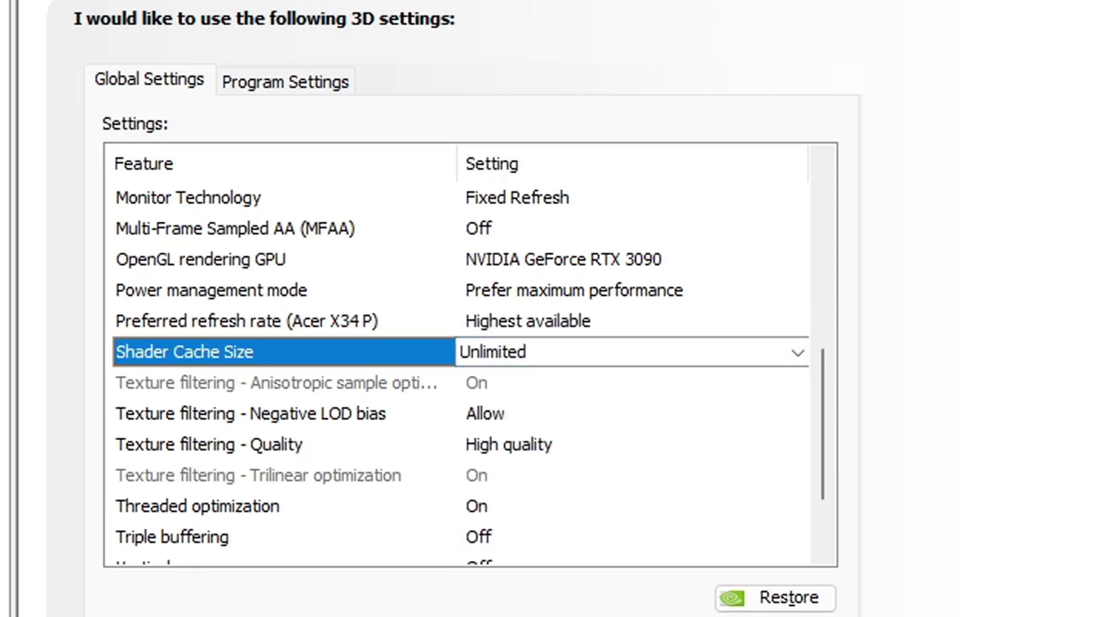
{"action": "left_click", "coordinate": [638, 356]}
{"action": "left_click", "coordinate": [620, 606]}
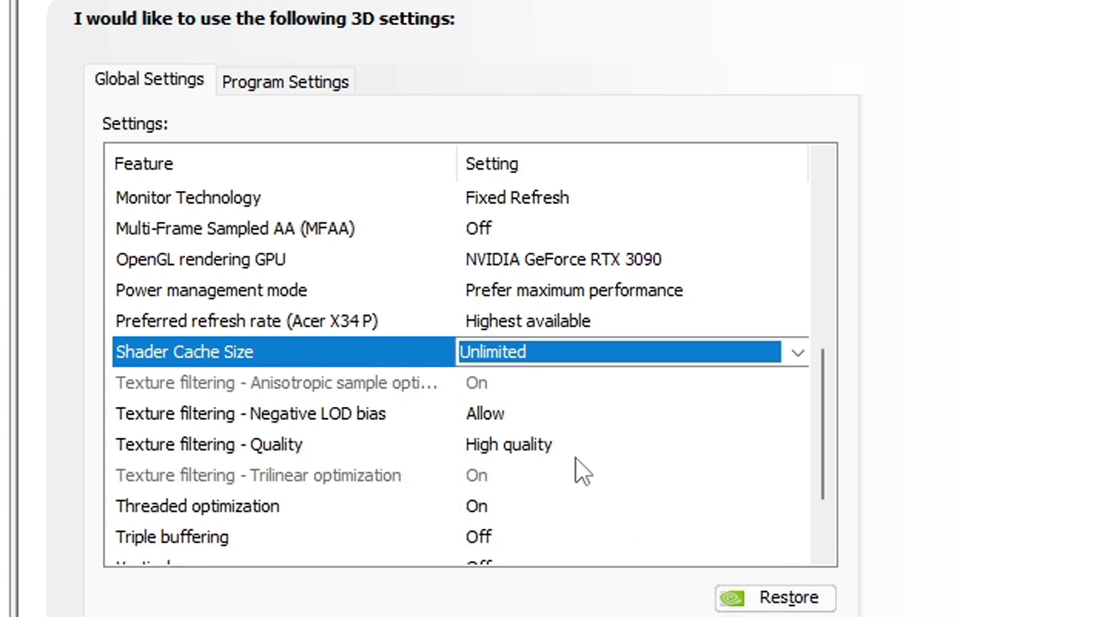
{"action": "left_click", "coordinate": [680, 351]}
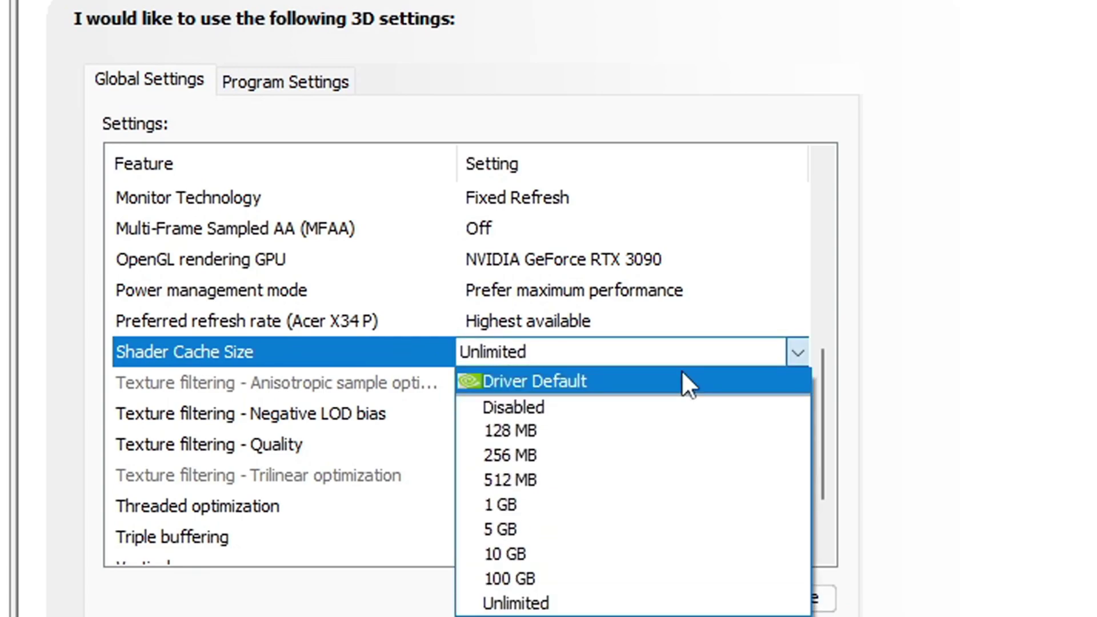
{"action": "key", "text": "Escape"}
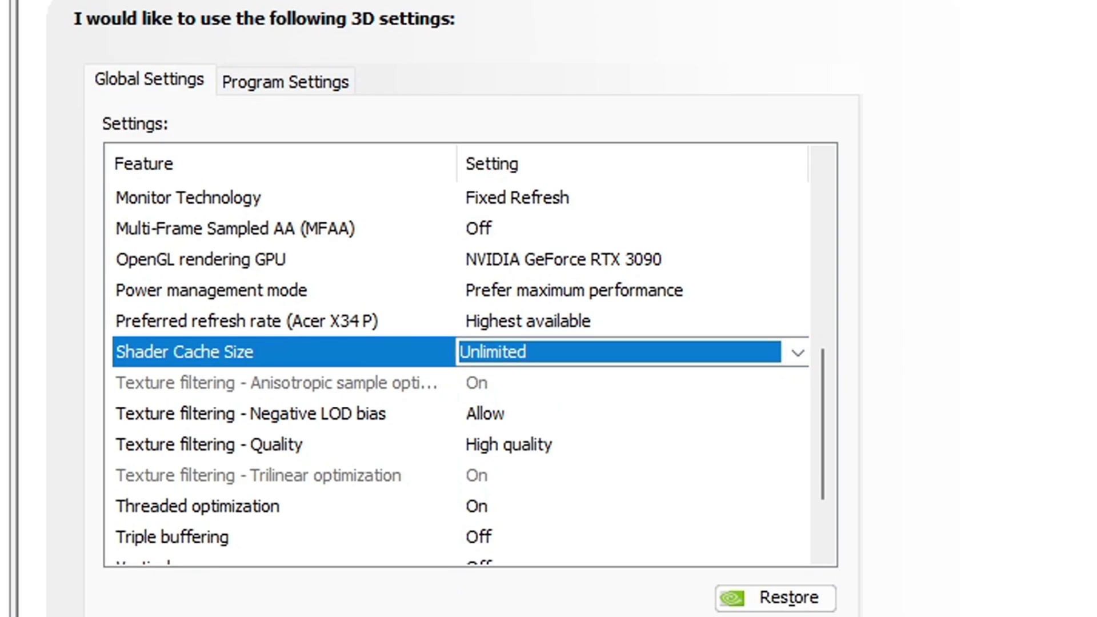
{"action": "scroll", "coordinate": [103, 337], "scroll_direction": "down", "scroll_amount": 1}
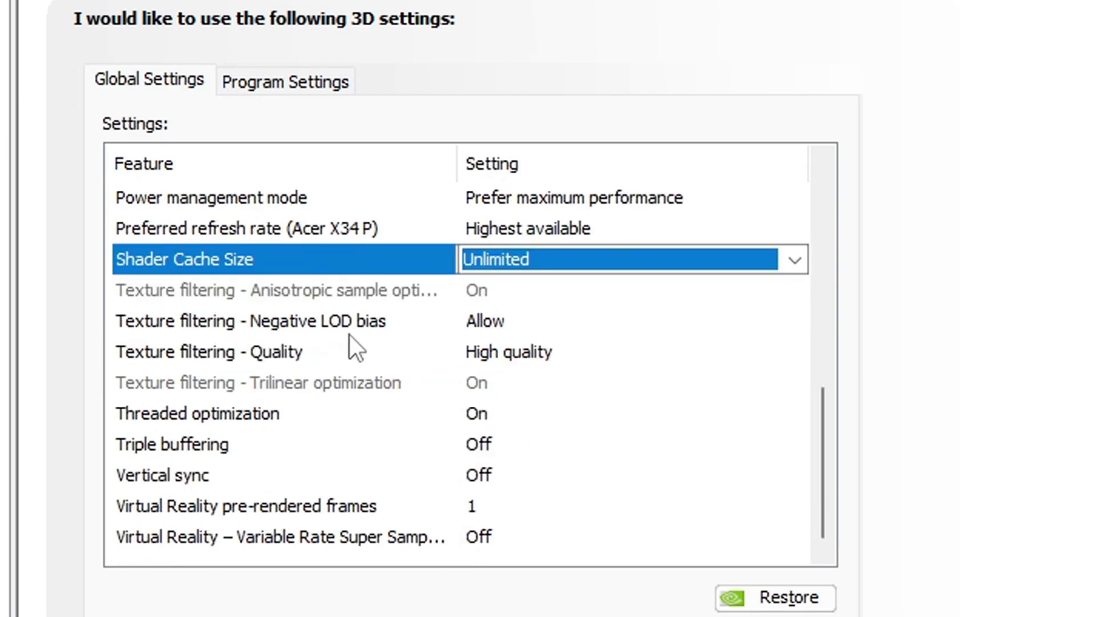
- Leave Negative LOD bias at Allow and set texture filtering quality to High performance
{"action": "left_click", "coordinate": [571, 327]}
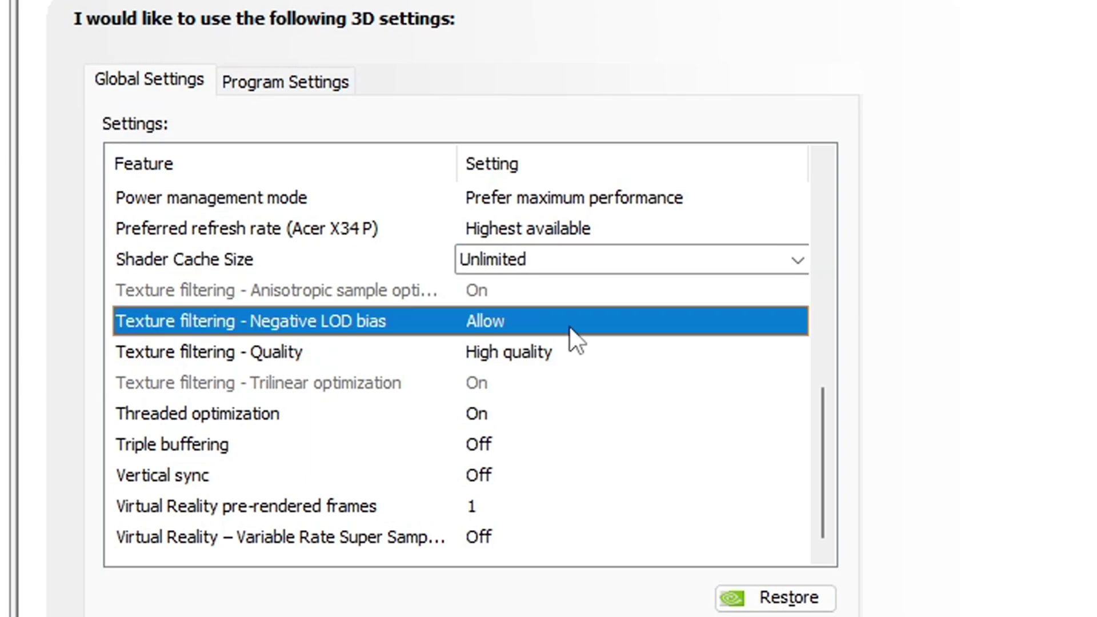
{"action": "left_click", "coordinate": [566, 327]}
{"action": "left_click", "coordinate": [217, 355]}
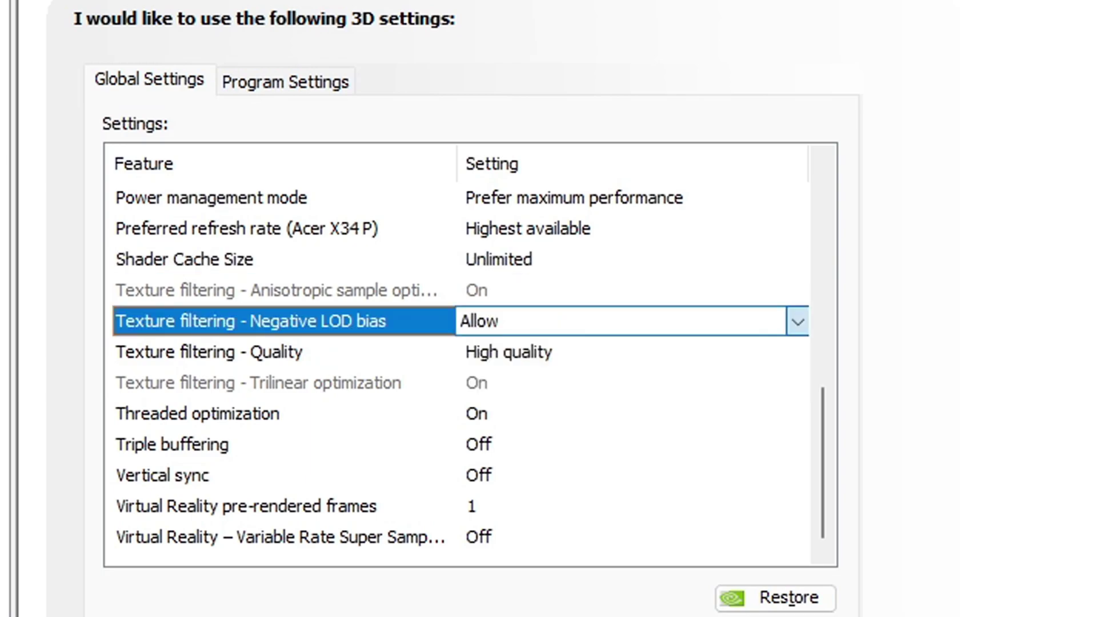
{"action": "left_click", "coordinate": [485, 352]}
{"action": "left_click", "coordinate": [485, 351]}
{"action": "left_click", "coordinate": [549, 449]}
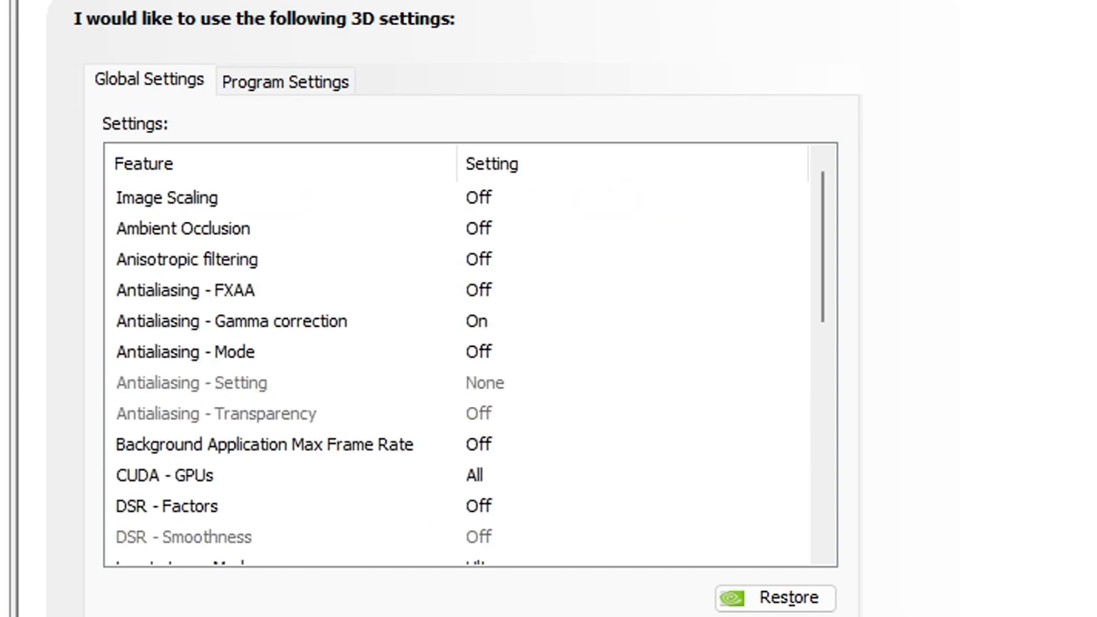
{"action": "scroll", "coordinate": [457, 354], "scroll_direction": "down", "scroll_amount": 4}
{"action": "left_click", "coordinate": [210, 538]}
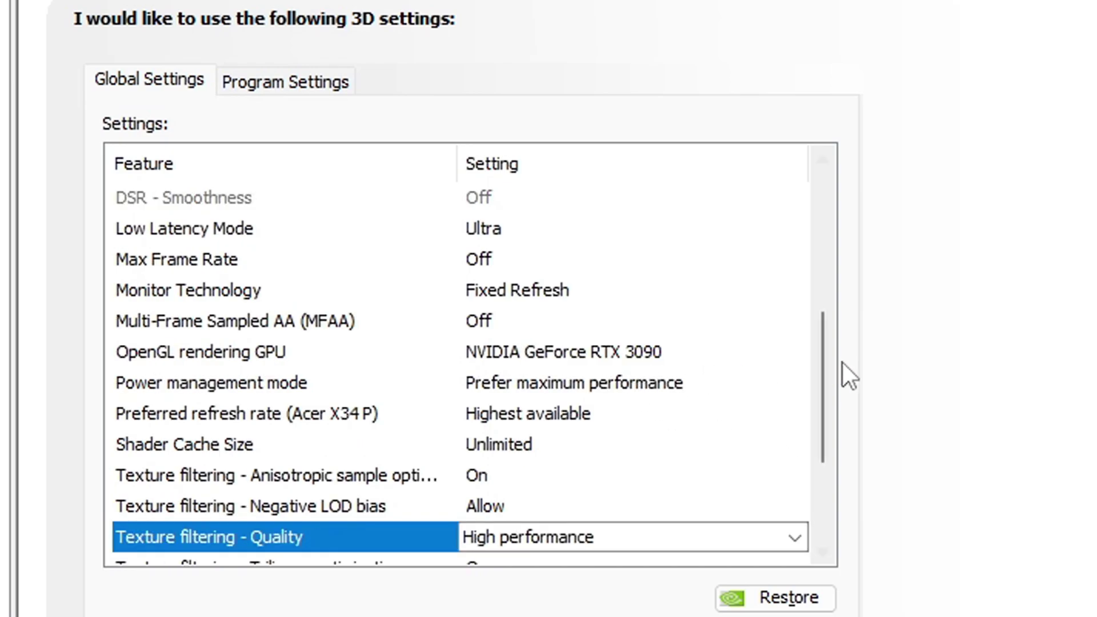
- Turn Texture filtering - Trilinear optimization On
{"action": "scroll", "coordinate": [821, 372], "scroll_direction": "down", "scroll_amount": 2}
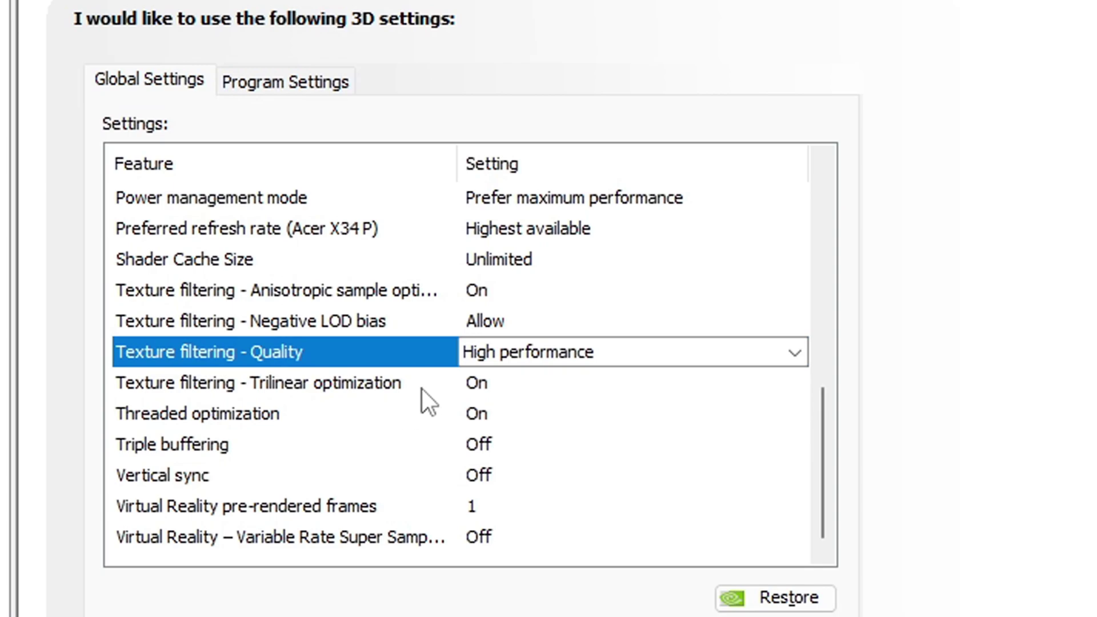
{"action": "left_click", "coordinate": [493, 391]}
{"action": "left_click", "coordinate": [501, 392]}
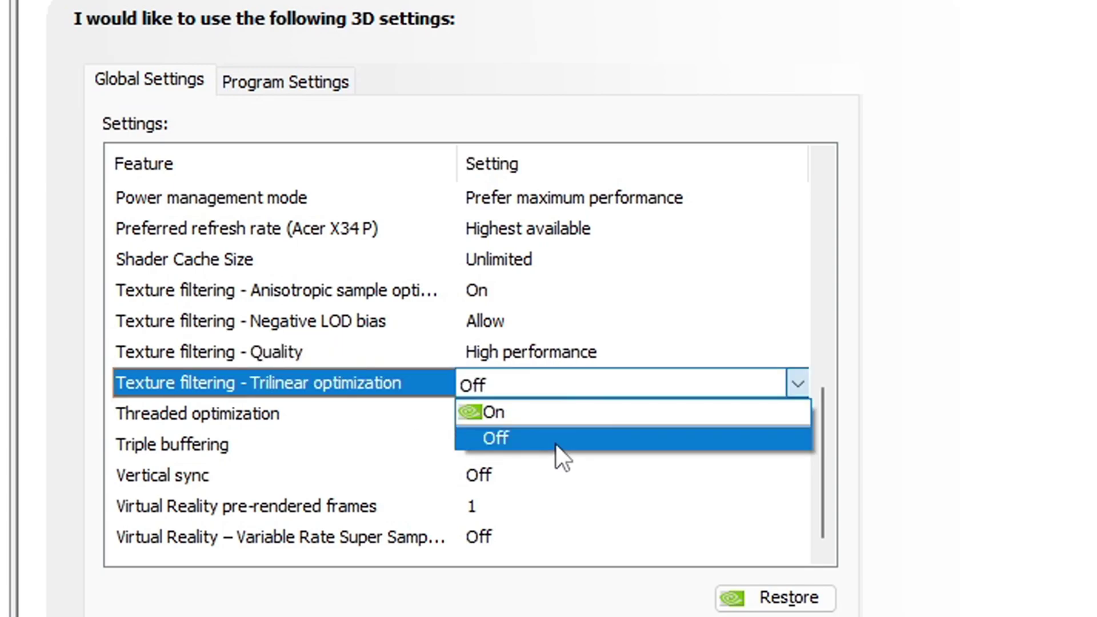
{"action": "left_click", "coordinate": [547, 412]}
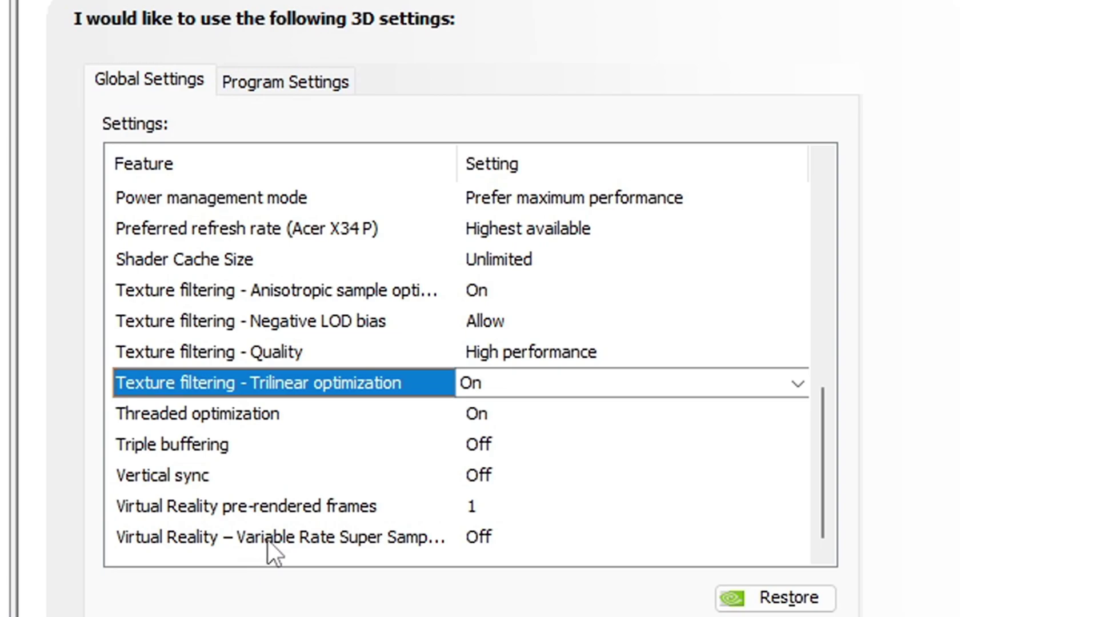
- Keep Virtual Reality pre-rendered frames at 1
{"action": "left_click", "coordinate": [474, 503]}
{"action": "left_click", "coordinate": [475, 503]}
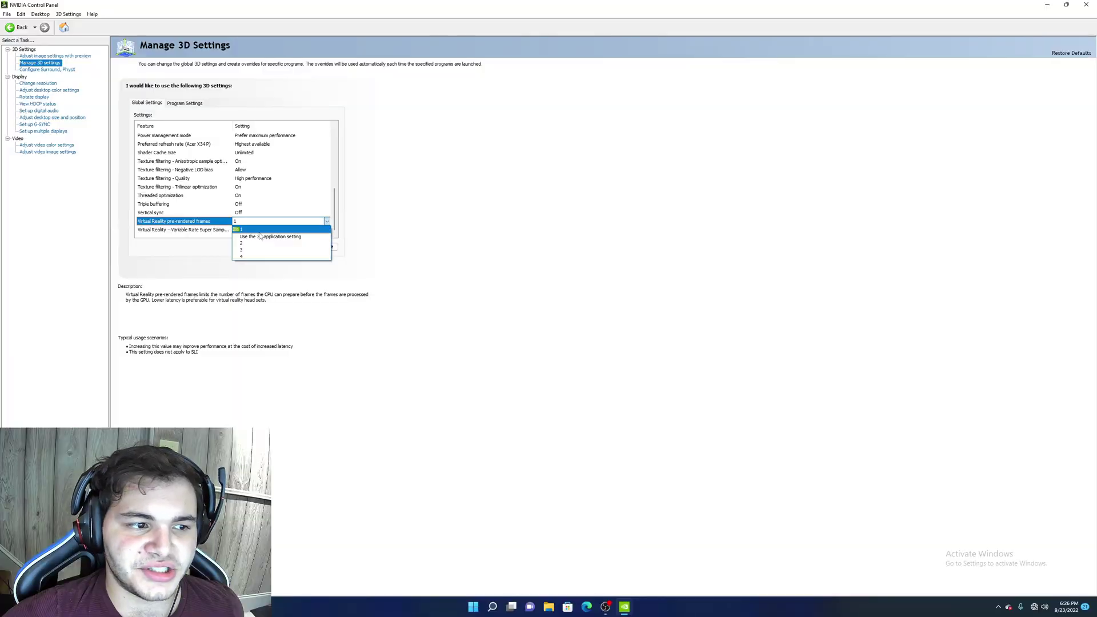
{"action": "left_click", "coordinate": [462, 252]}
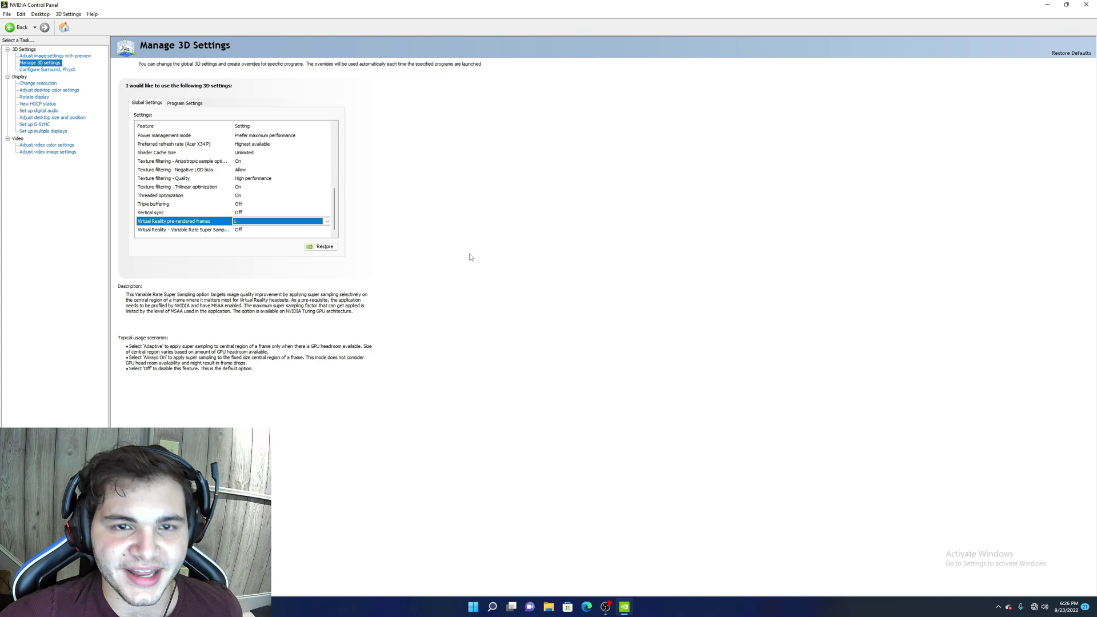
{"action": "left_click", "coordinate": [286, 221]}
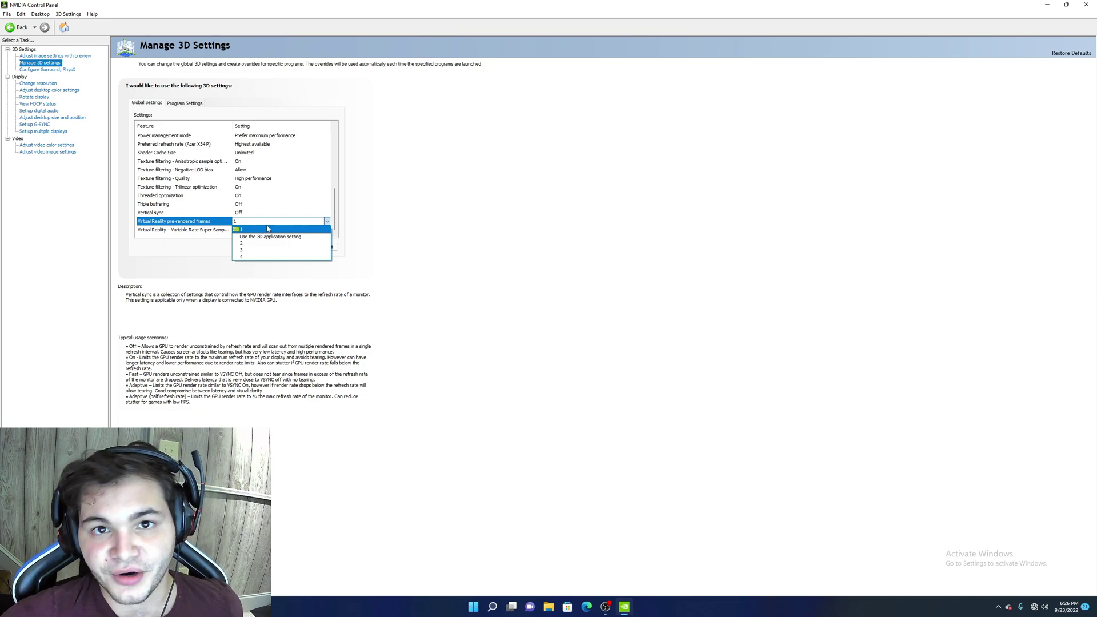
{"action": "left_click", "coordinate": [263, 229]}
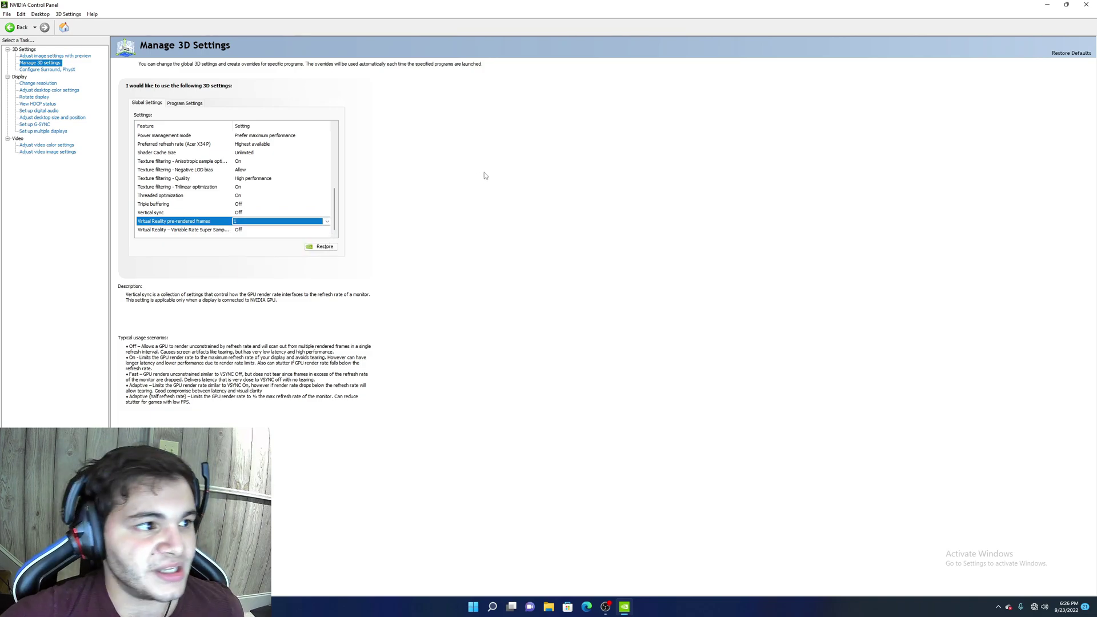
- On the Change resolution page, set the Acer X34 P refresh rate to 120Hz
{"action": "left_click", "coordinate": [38, 83]}
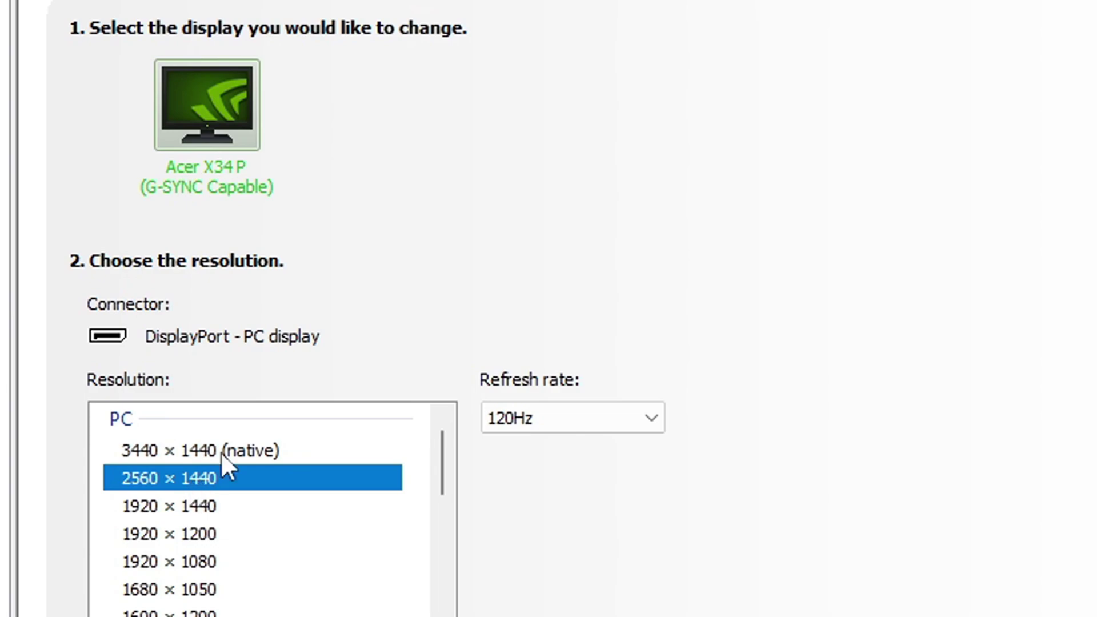
{"action": "left_click", "coordinate": [545, 416]}
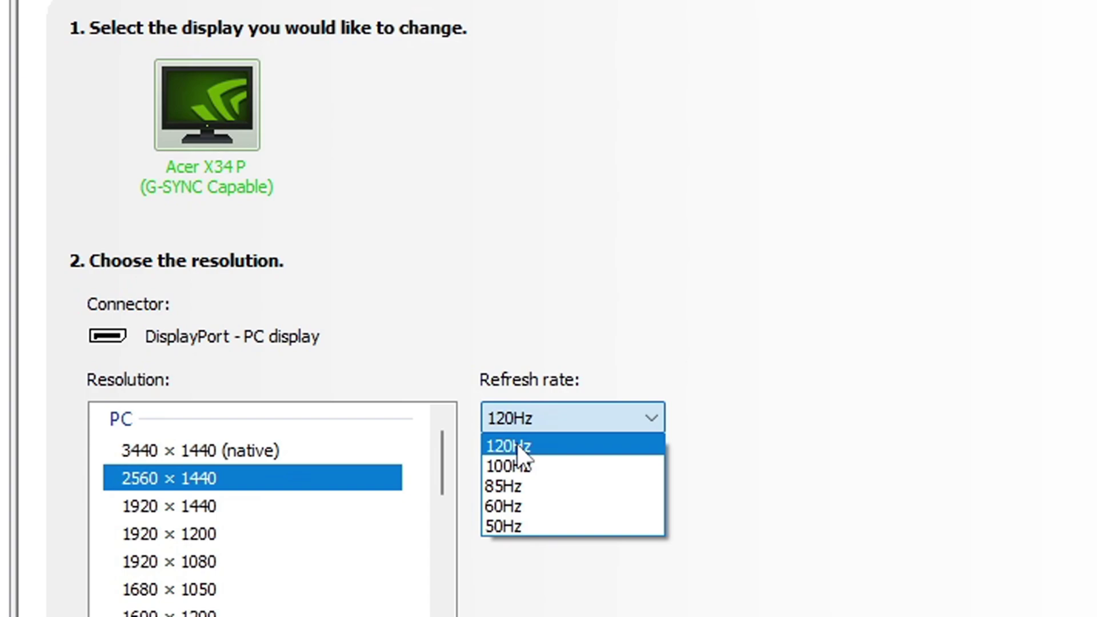
{"action": "left_click", "coordinate": [518, 507]}
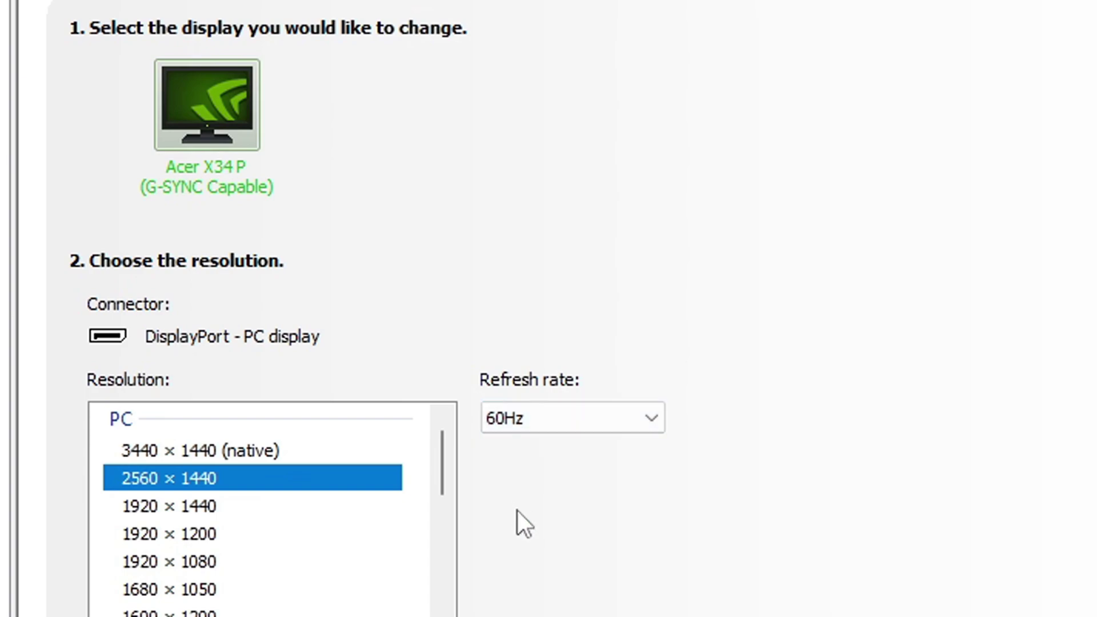
{"action": "left_click", "coordinate": [549, 417]}
{"action": "left_click", "coordinate": [563, 445]}
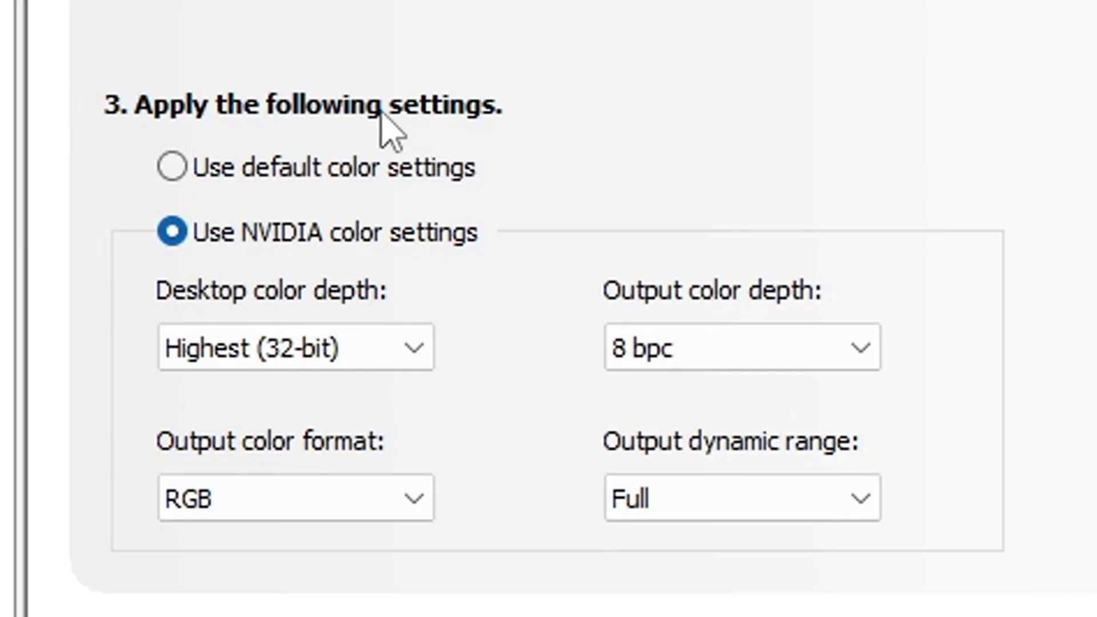
- Apply NVIDIA color settings: Highest (32-bit) depth, RGB output format, Full dynamic range
{"action": "left_click", "coordinate": [207, 167]}
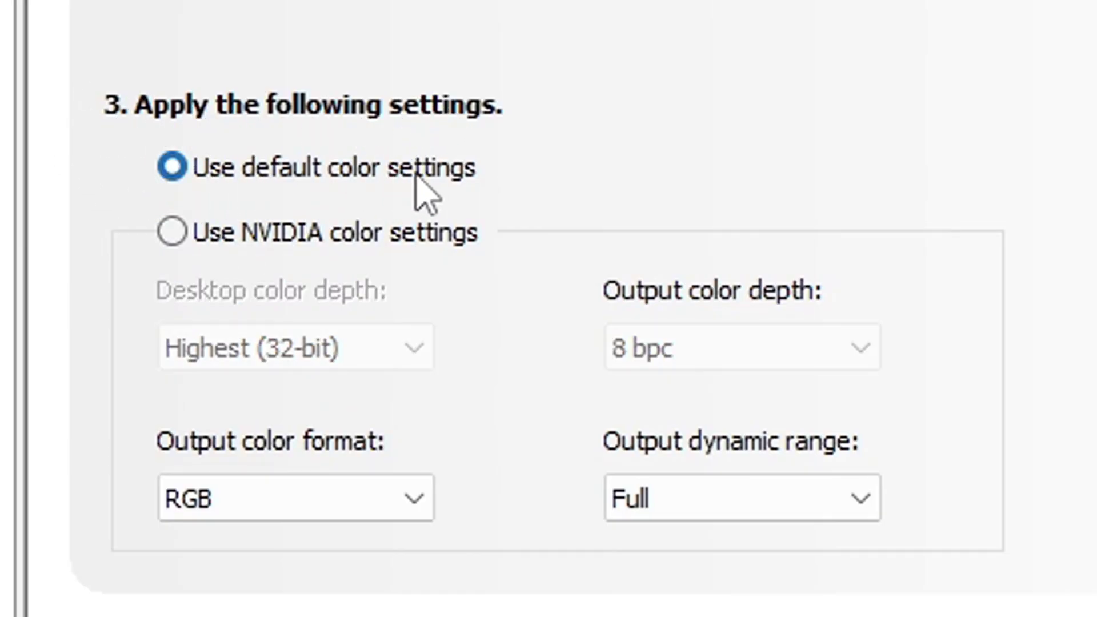
{"action": "left_click", "coordinate": [167, 231]}
{"action": "left_click", "coordinate": [263, 359]}
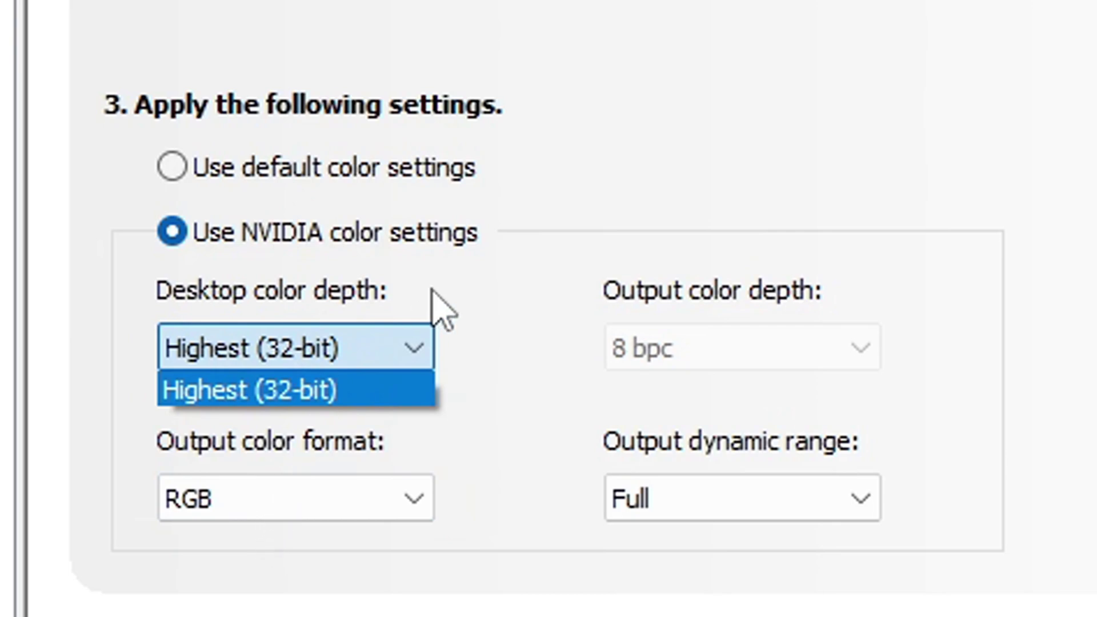
{"action": "left_click", "coordinate": [452, 292]}
{"action": "left_click", "coordinate": [355, 497]}
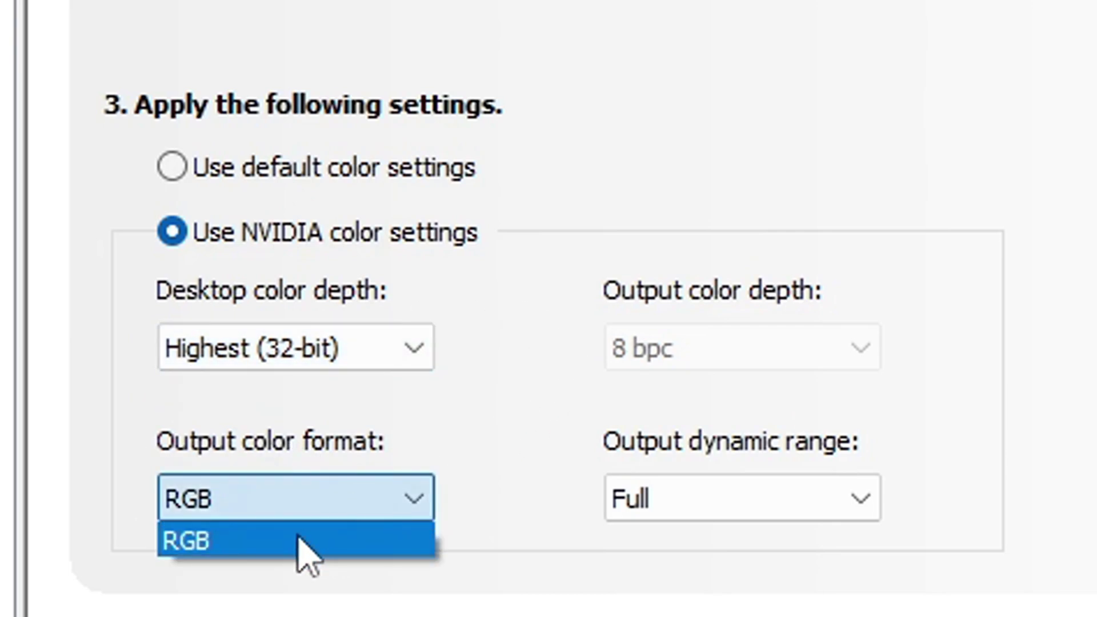
{"action": "left_click", "coordinate": [297, 537]}
{"action": "left_click", "coordinate": [285, 512]}
{"action": "left_click", "coordinate": [815, 490]}
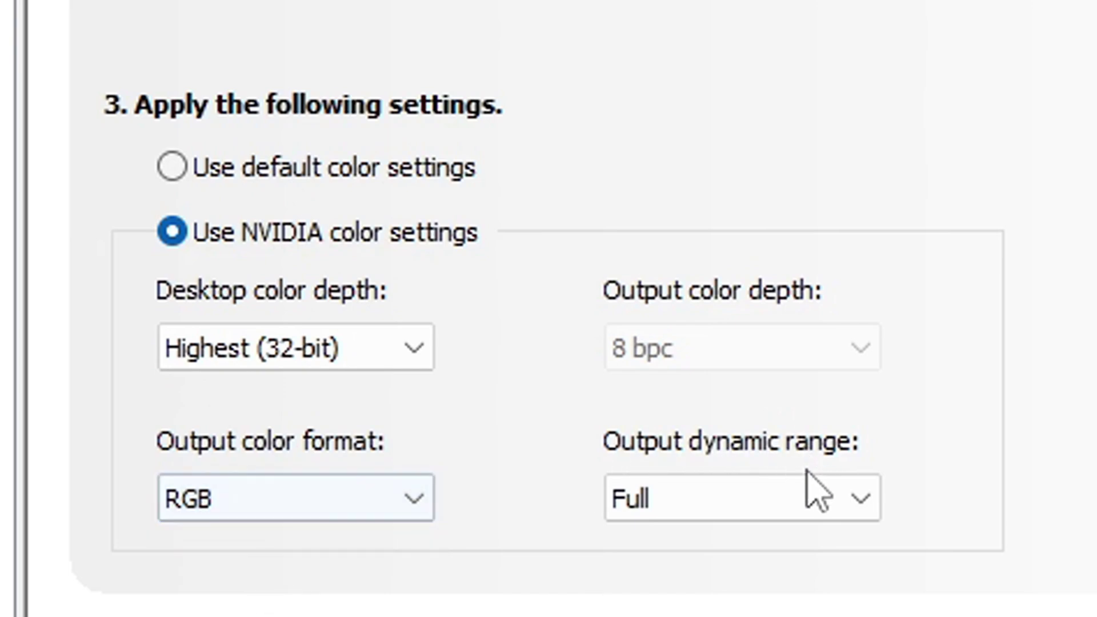
{"action": "left_click", "coordinate": [815, 500]}
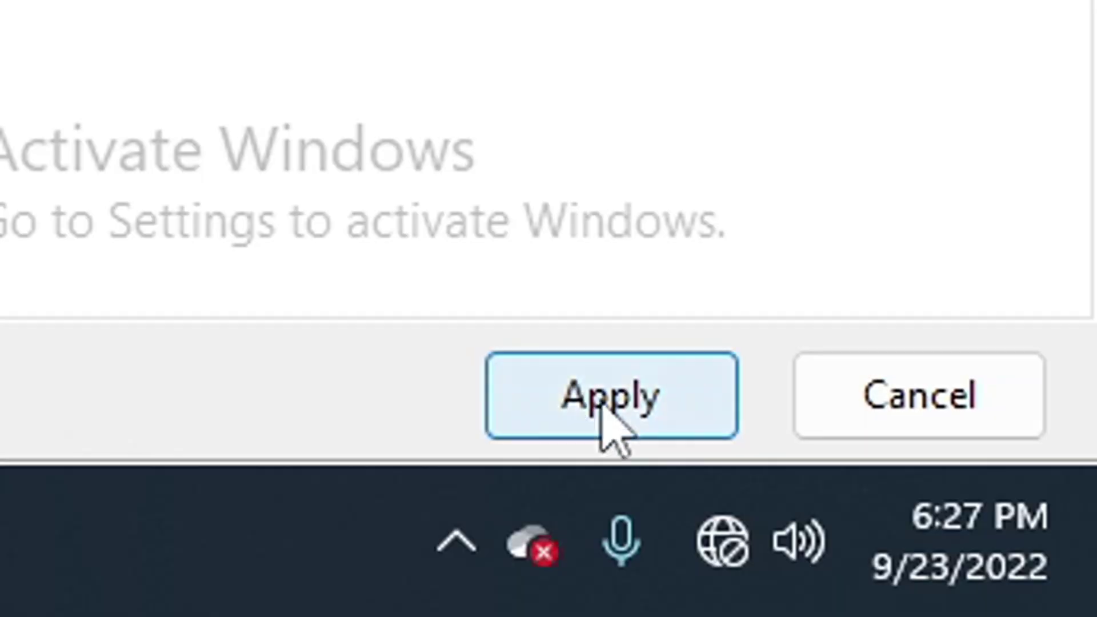
{"action": "left_click", "coordinate": [594, 395]}
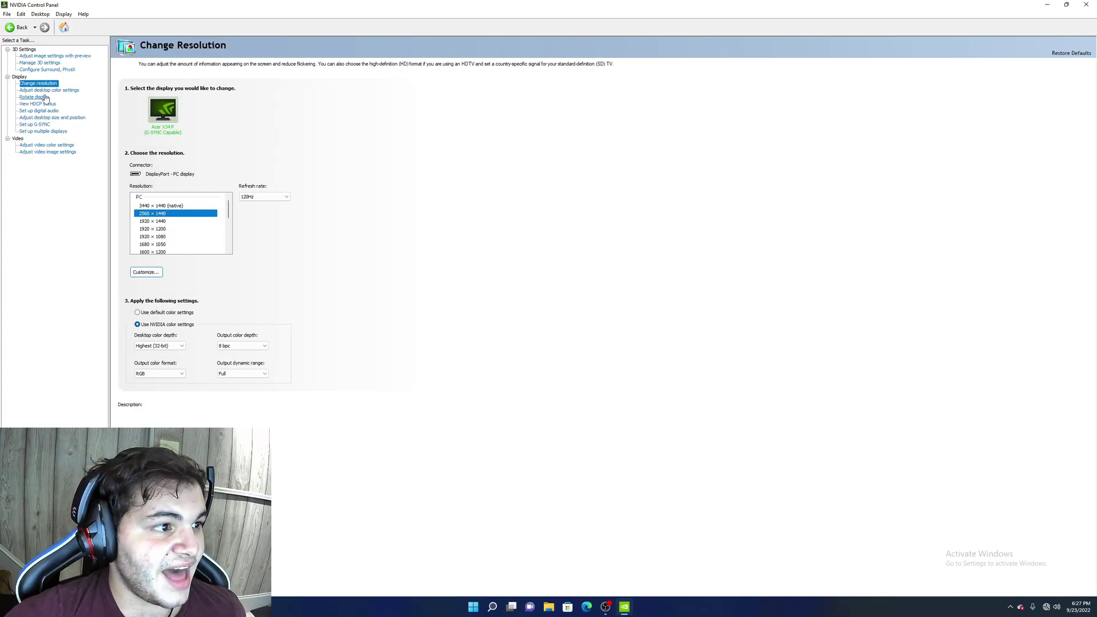
- In Adjust desktop color settings, raise Digital vibrance from 70% to 100%
{"action": "left_click", "coordinate": [35, 91]}
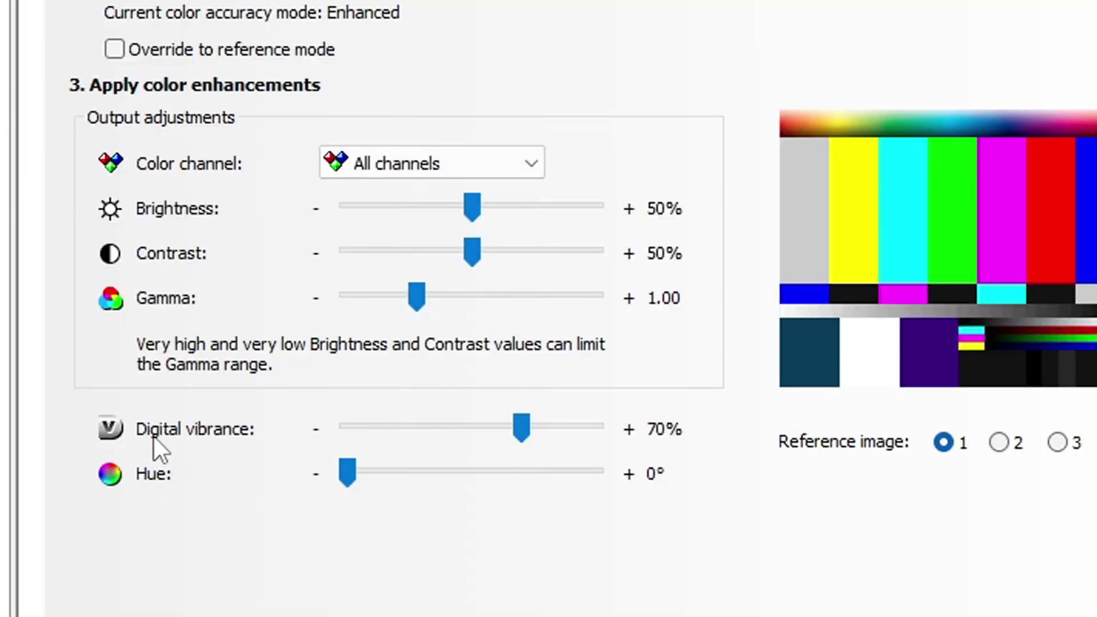
{"action": "mouse_move", "coordinate": [521, 426]}
{"action": "left_mouse_down"}
{"action": "mouse_move", "coordinate": [595, 427]}
{"action": "mouse_move", "coordinate": [520, 433]}
{"action": "left_mouse_up"}
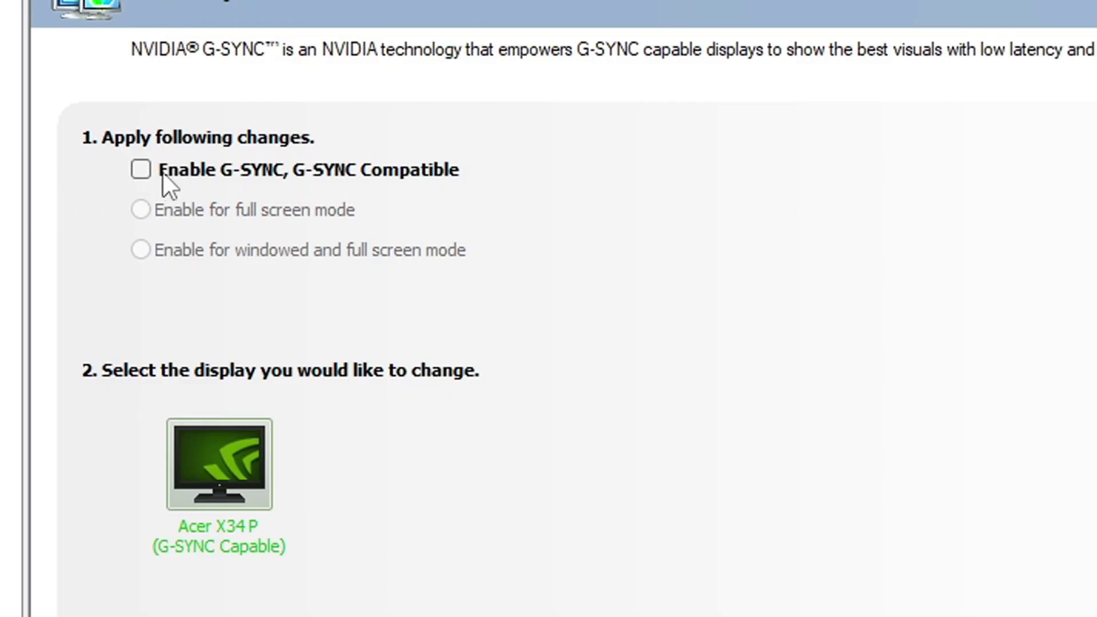
- Toggle Enable G-SYNC on and back off, leaving G-SYNC disabled
{"action": "left_click", "coordinate": [149, 171]}
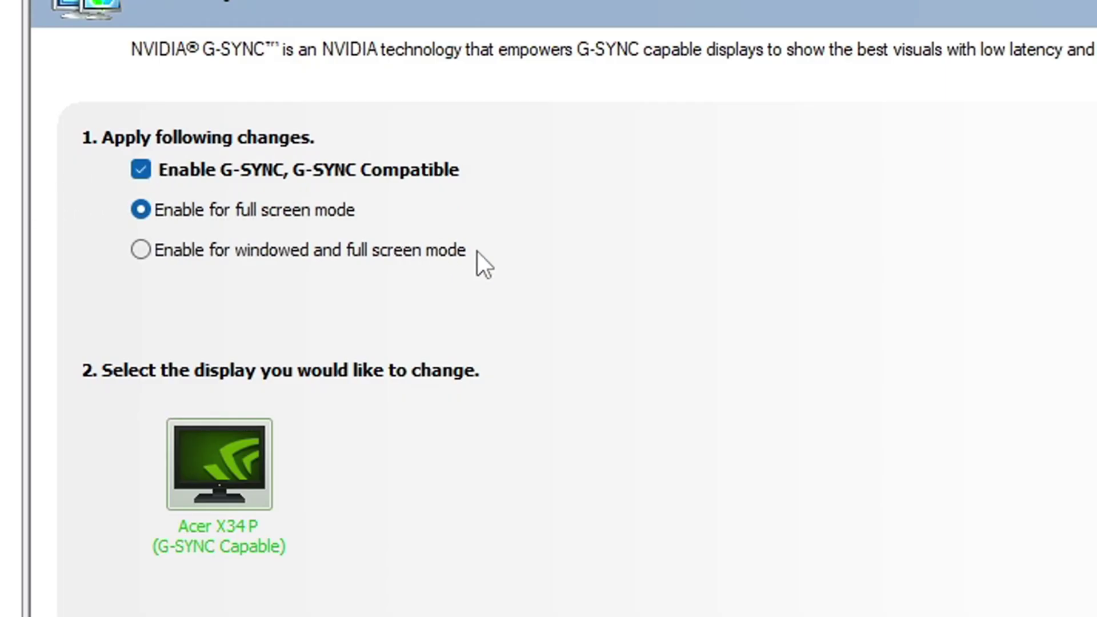
{"action": "left_click", "coordinate": [143, 172]}
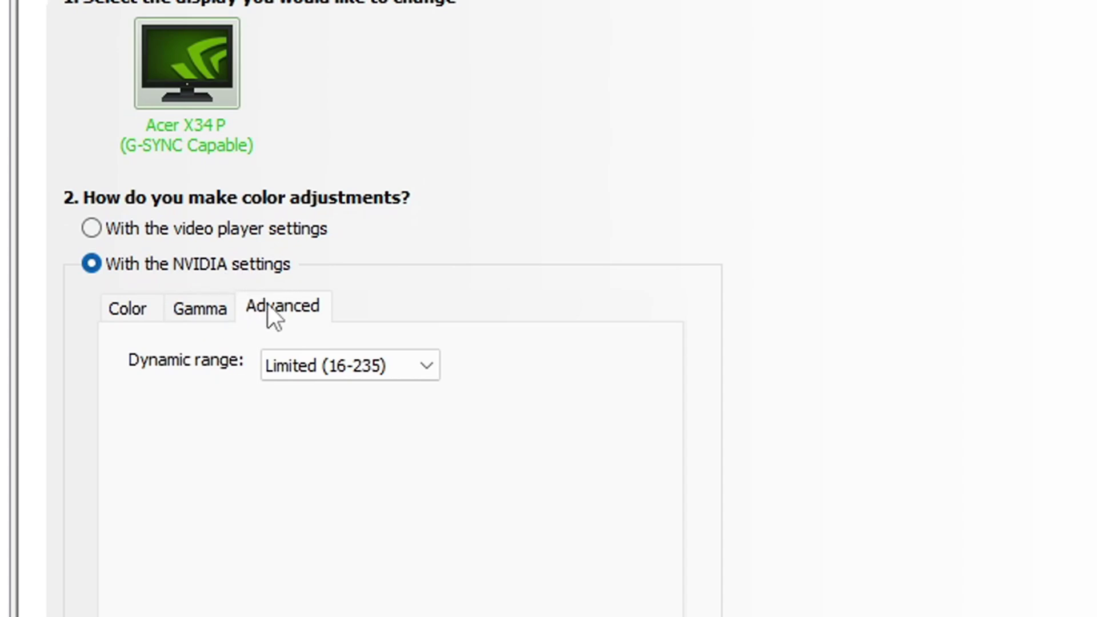
- Change the video Dynamic range from Limited (16-235) to Full (0-255)
{"action": "left_click", "coordinate": [332, 372]}
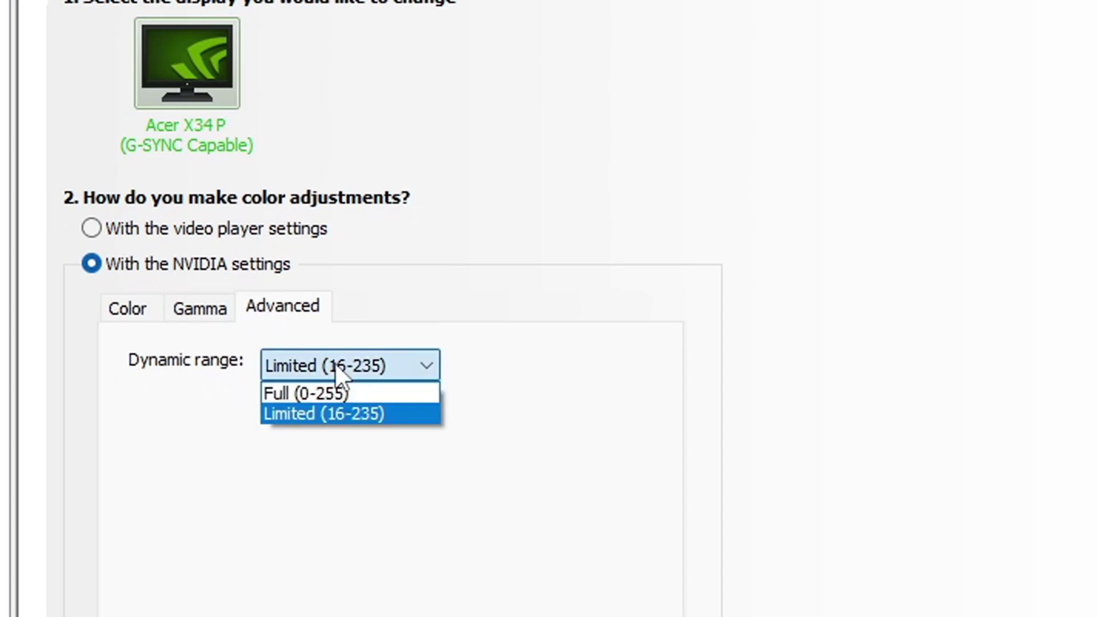
{"action": "left_click", "coordinate": [348, 393]}
{"action": "left_click", "coordinate": [371, 374]}
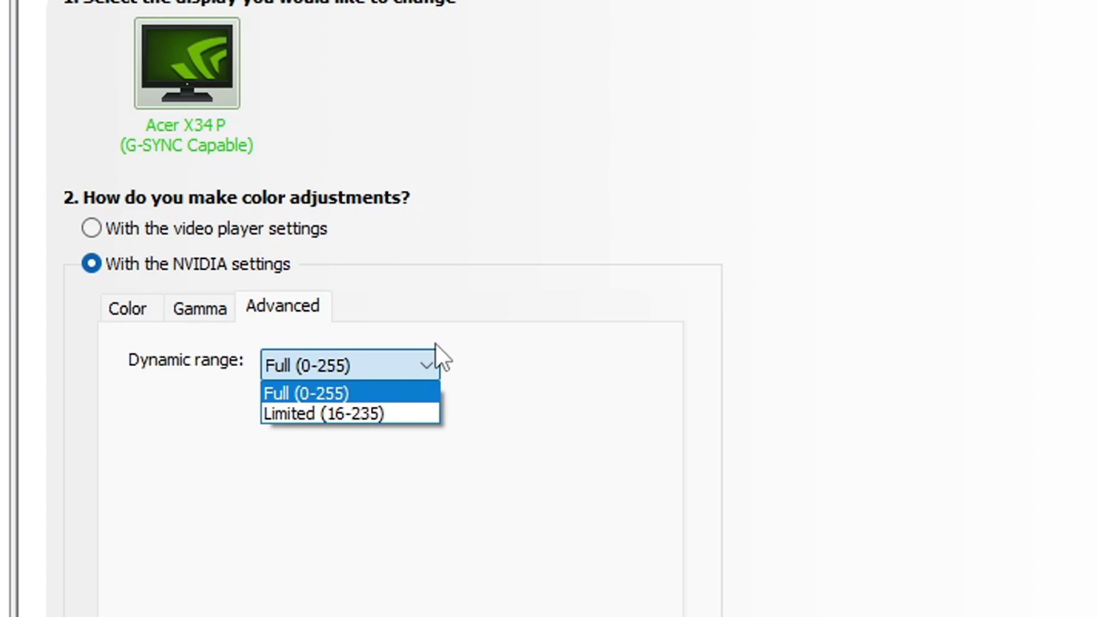